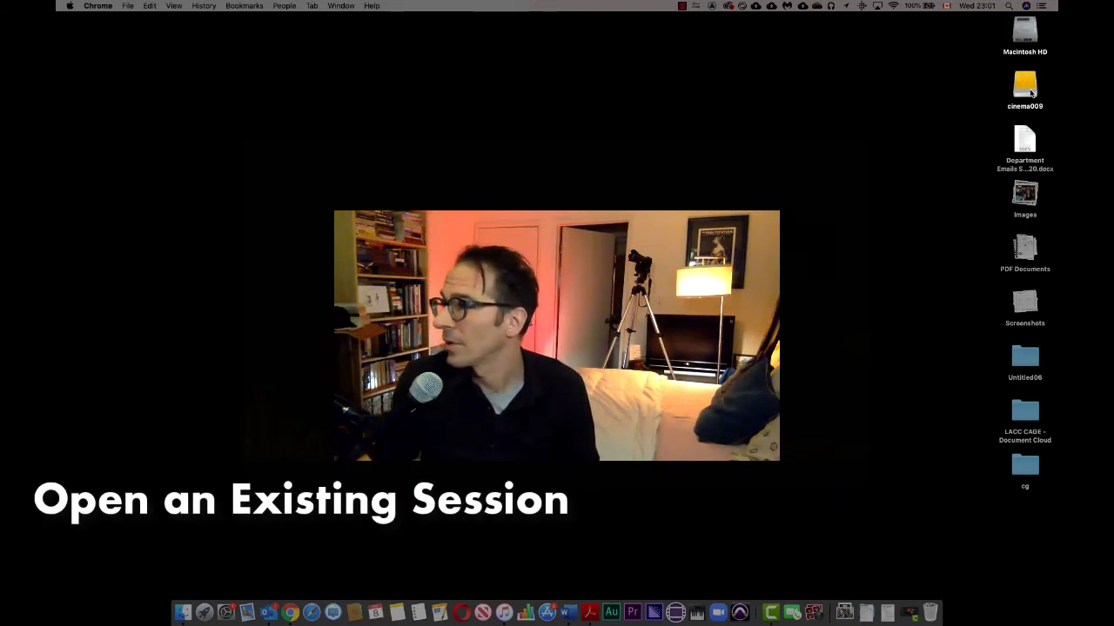
# - Navigate from the cinema009 drive through CINEMA 009-2 SESSIONS and UGLY DUCKLING PROJECT into Ugly Duckling02
pyautogui.doubleClick(1029, 89)
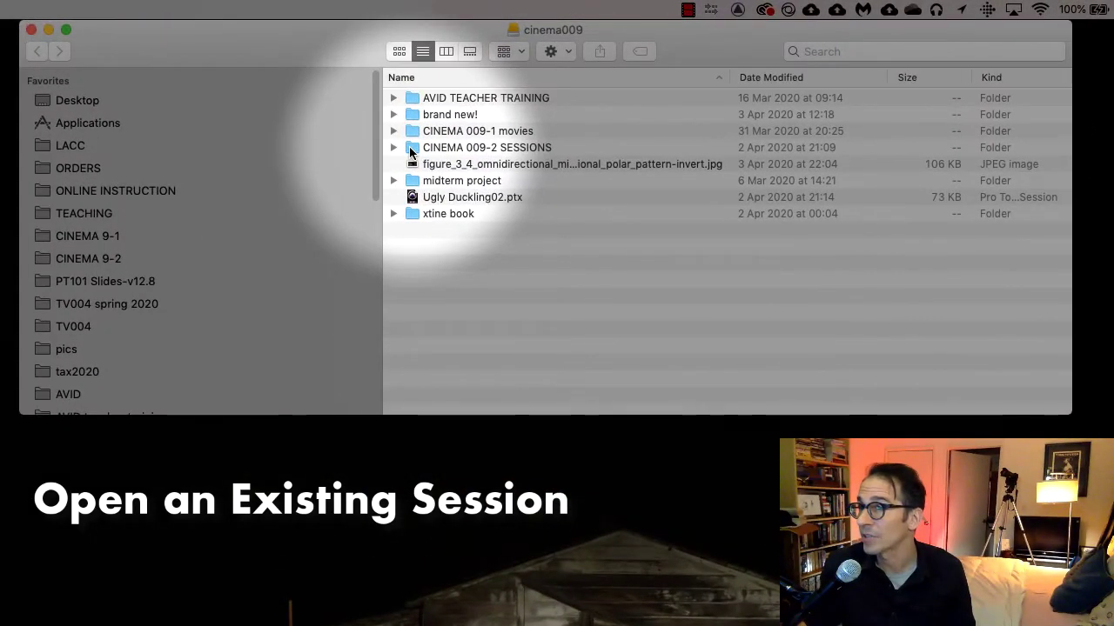
pyautogui.click(516, 90)
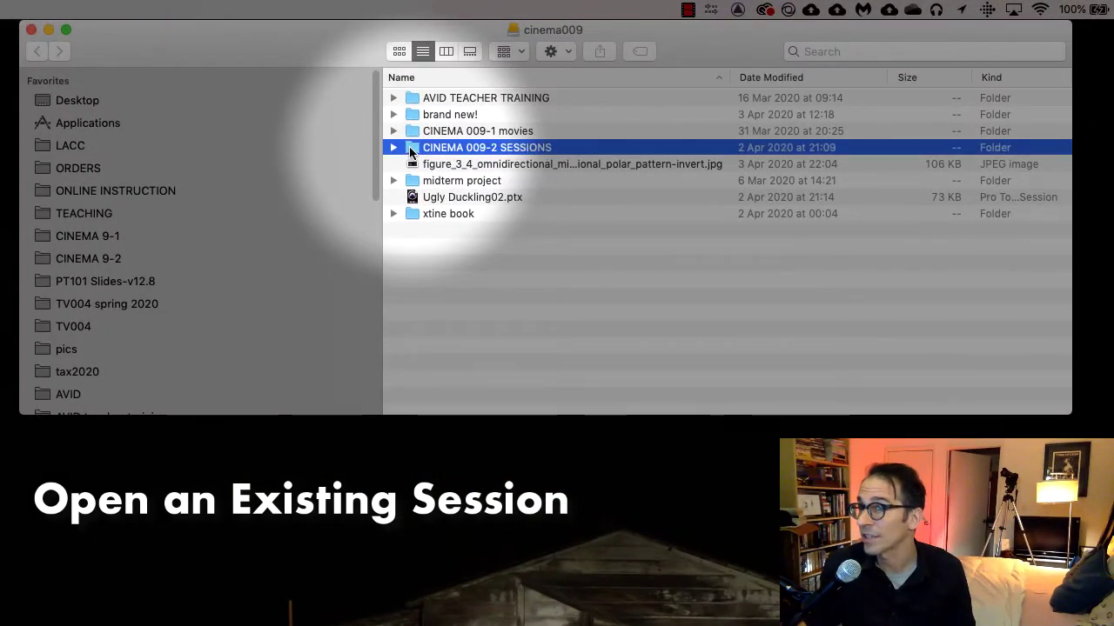
pyautogui.doubleClick(411, 148)
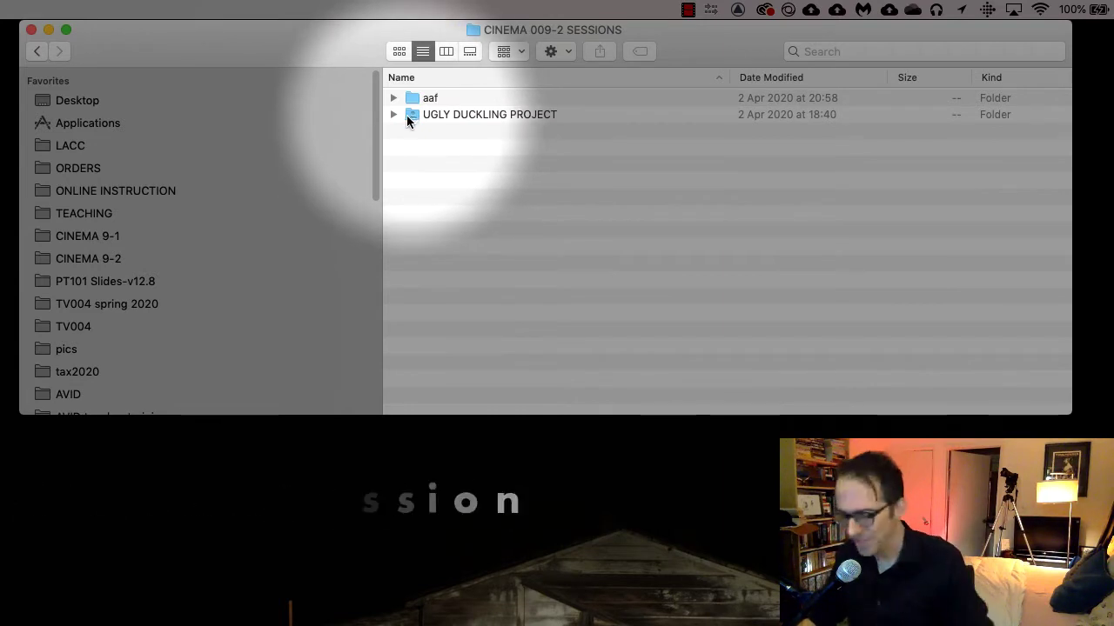
pyautogui.doubleClick(406, 114)
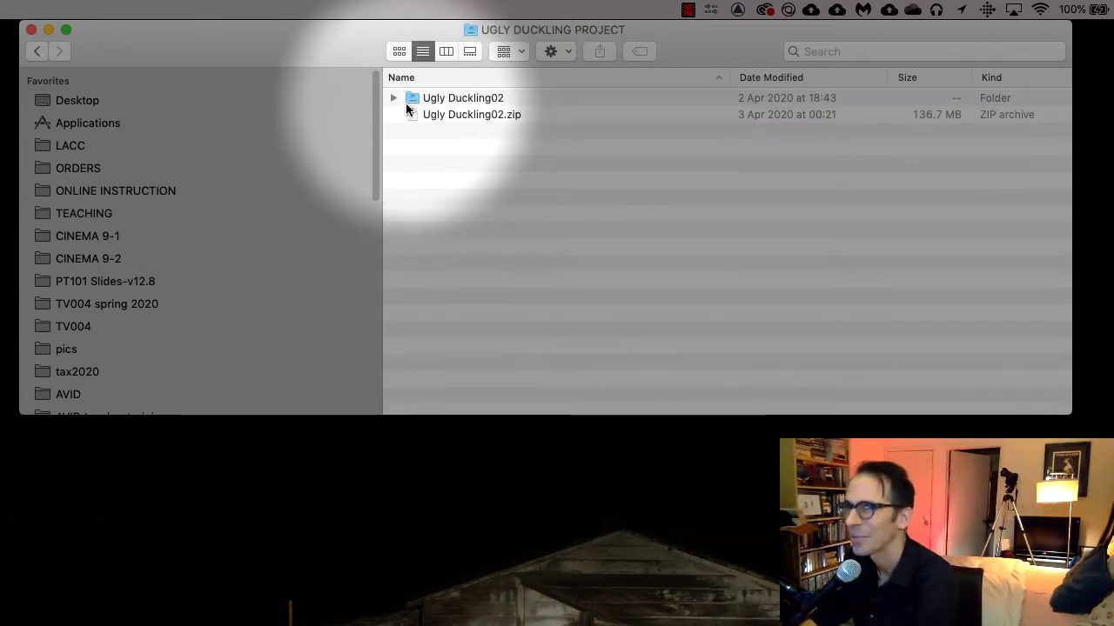
pyautogui.doubleClick(410, 102)
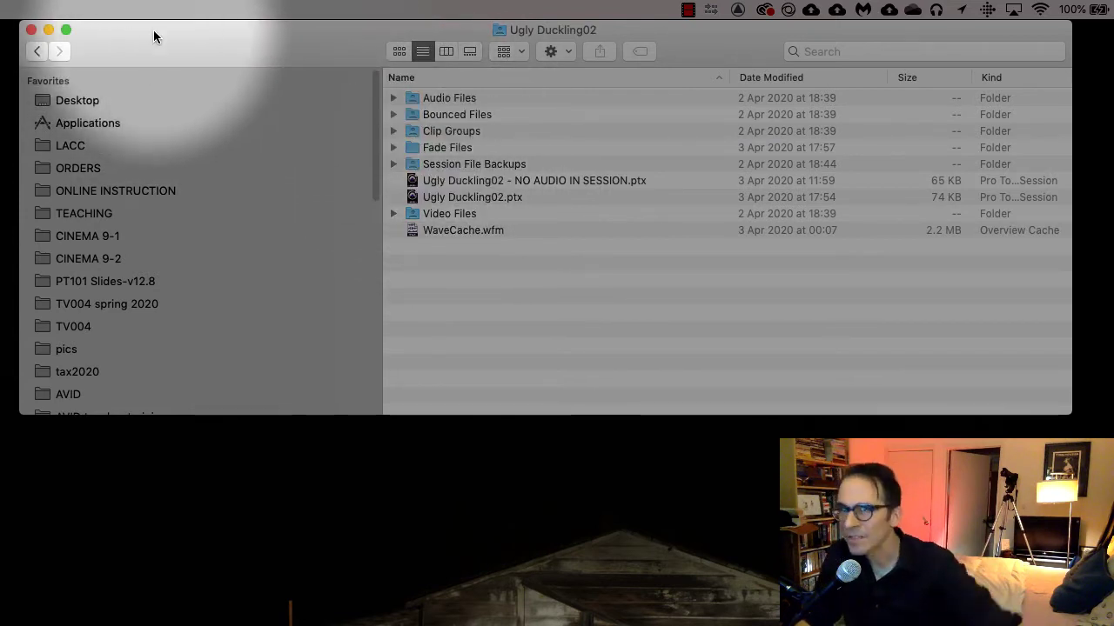
pyautogui.moveTo(154, 35); pyautogui.dragTo(0, 35)
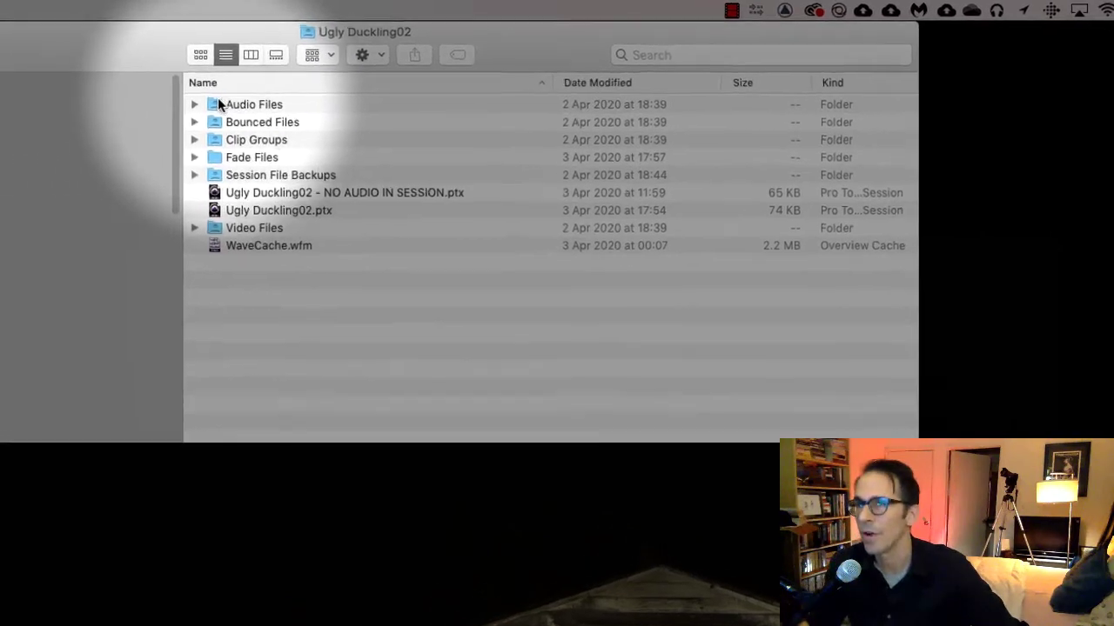
# - Highlight each subfolder from Audio Files to Video Files, then expand Video Files to show Ugly Duckling.mp4
pyautogui.click(219, 105)
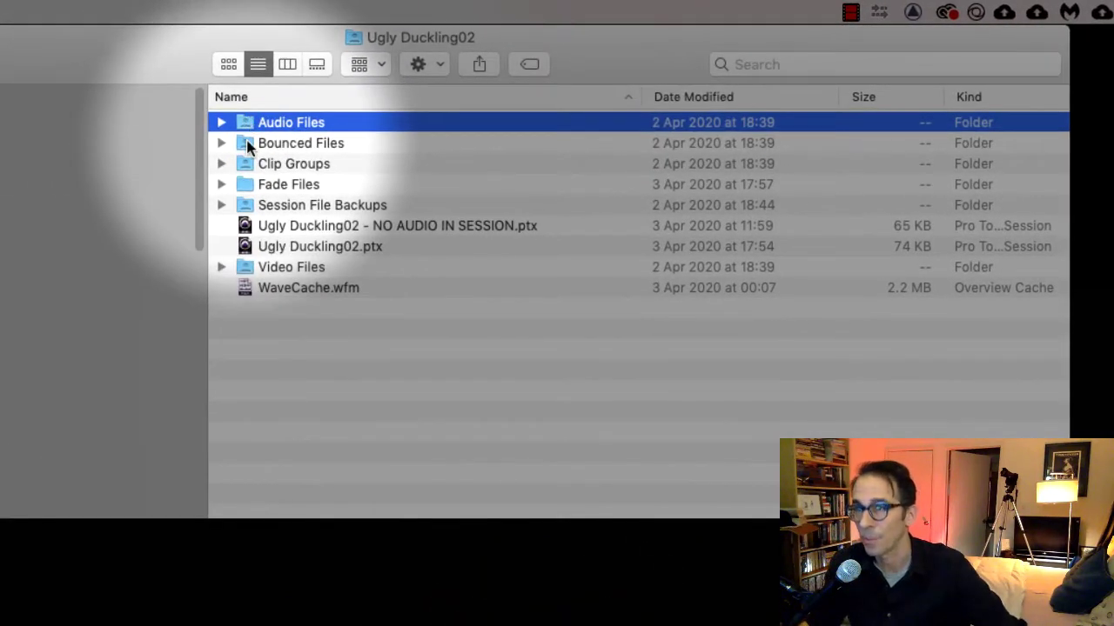
pyautogui.click(213, 121)
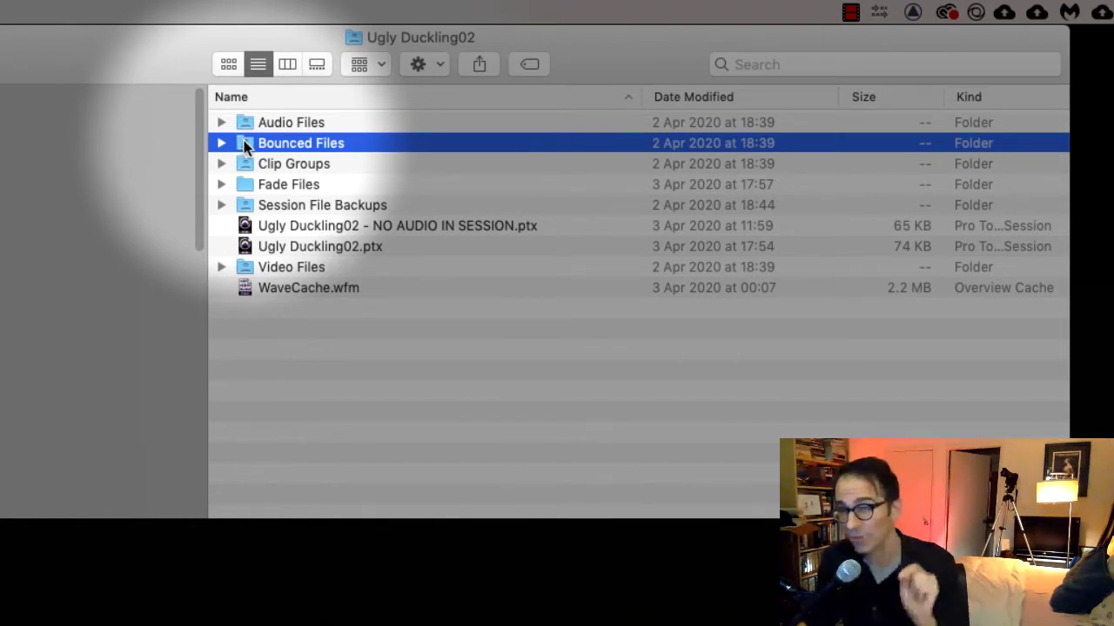
pyautogui.click(245, 166)
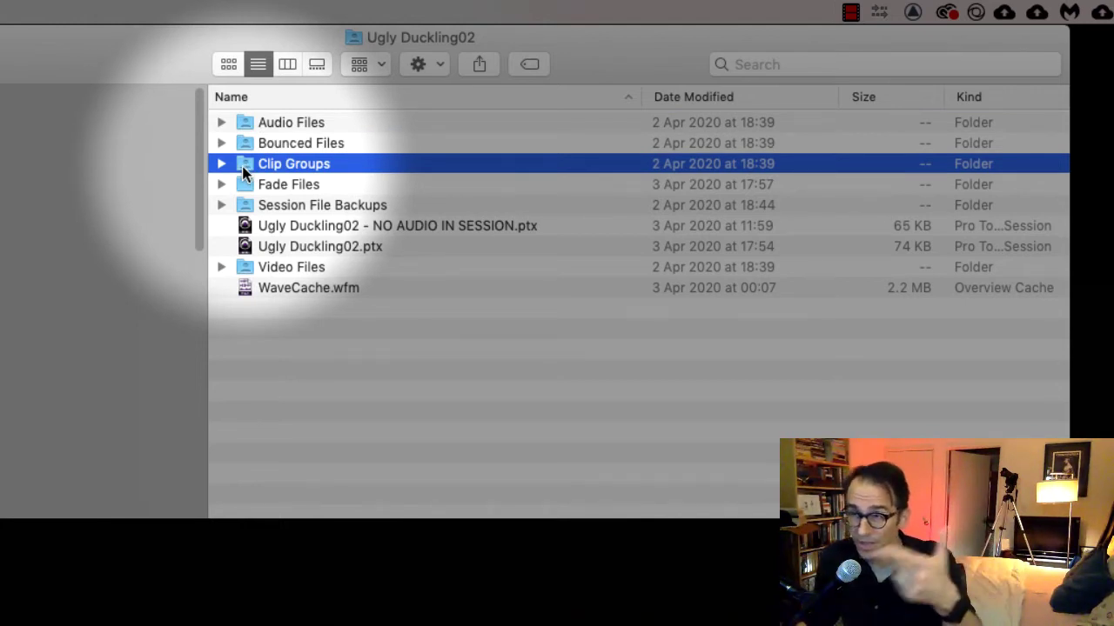
pyautogui.click(243, 184)
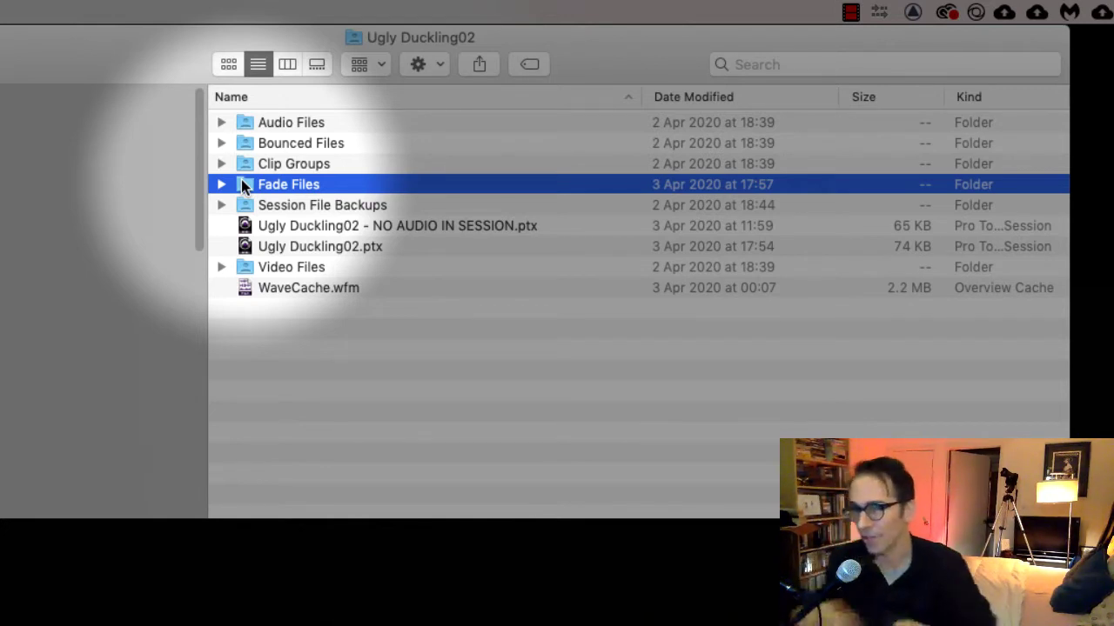
pyautogui.click(244, 209)
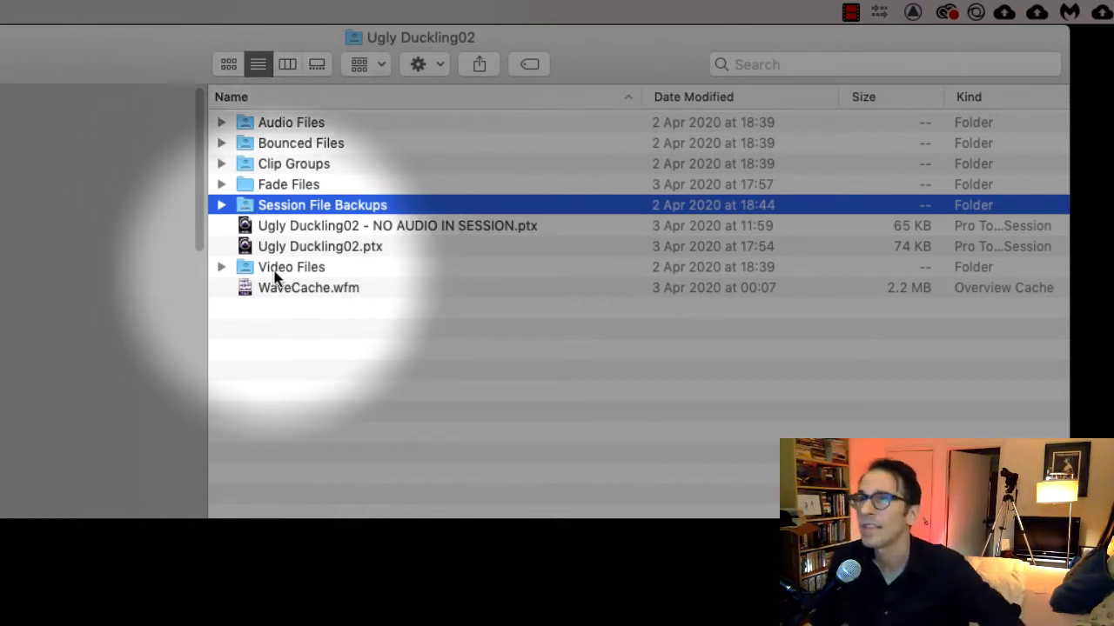
pyautogui.click(243, 269)
pyautogui.click(222, 267)
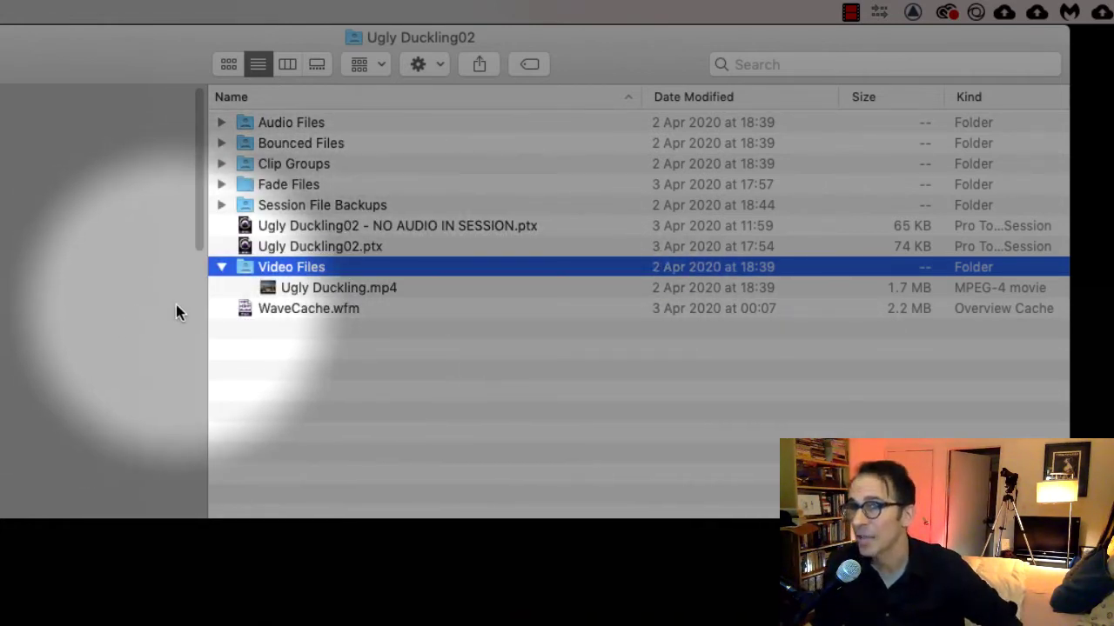
# - Go up to UGLY DUCKLING PROJECT and reopen the Ugly Duckling02 folder
pyautogui.moveTo(267, 288); pyautogui.dragTo(314, 253)
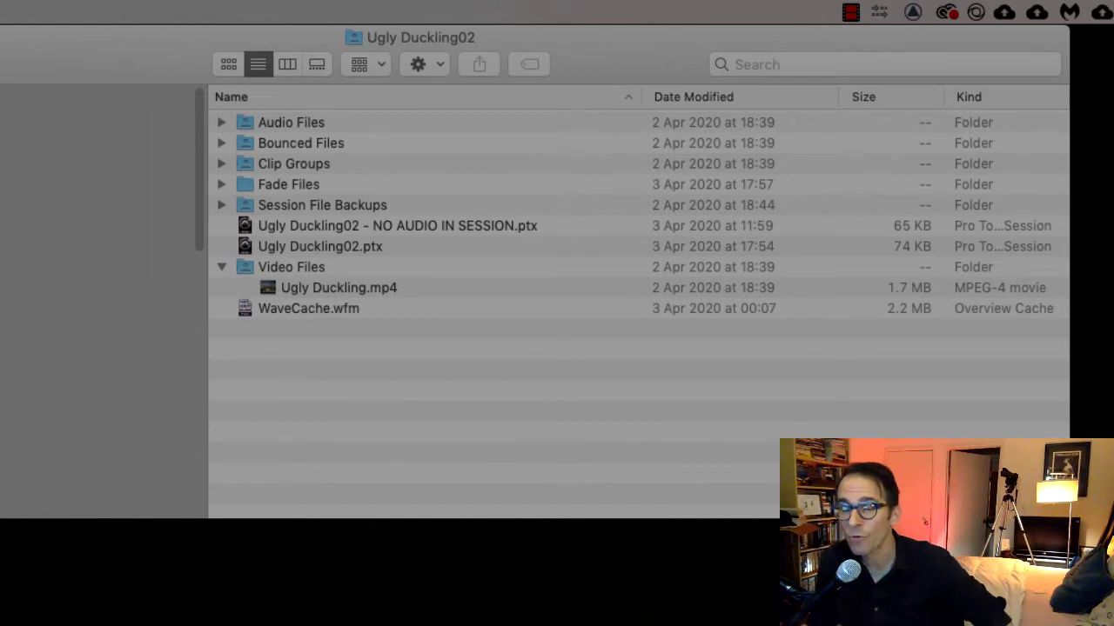
pyautogui.press('super+Up')
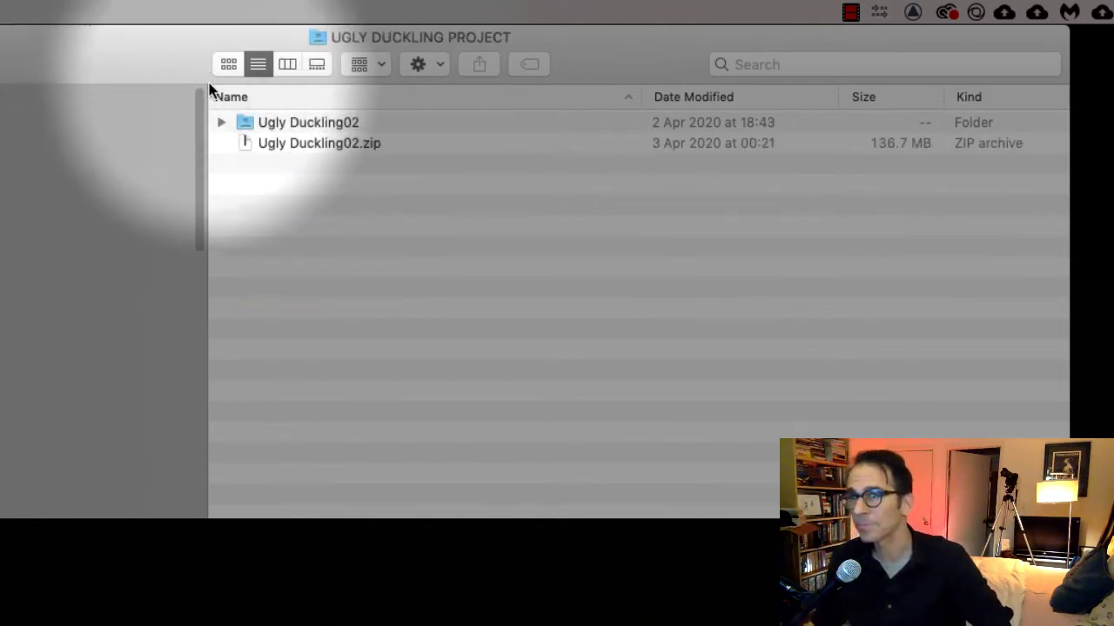
pyautogui.click(244, 127)
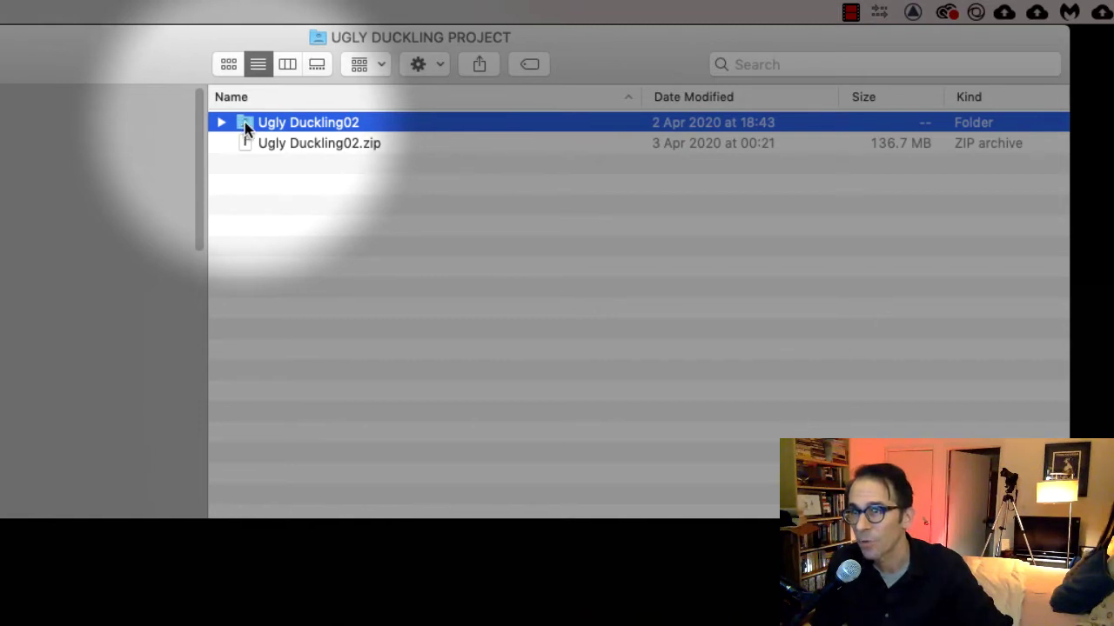
pyautogui.doubleClick(245, 124)
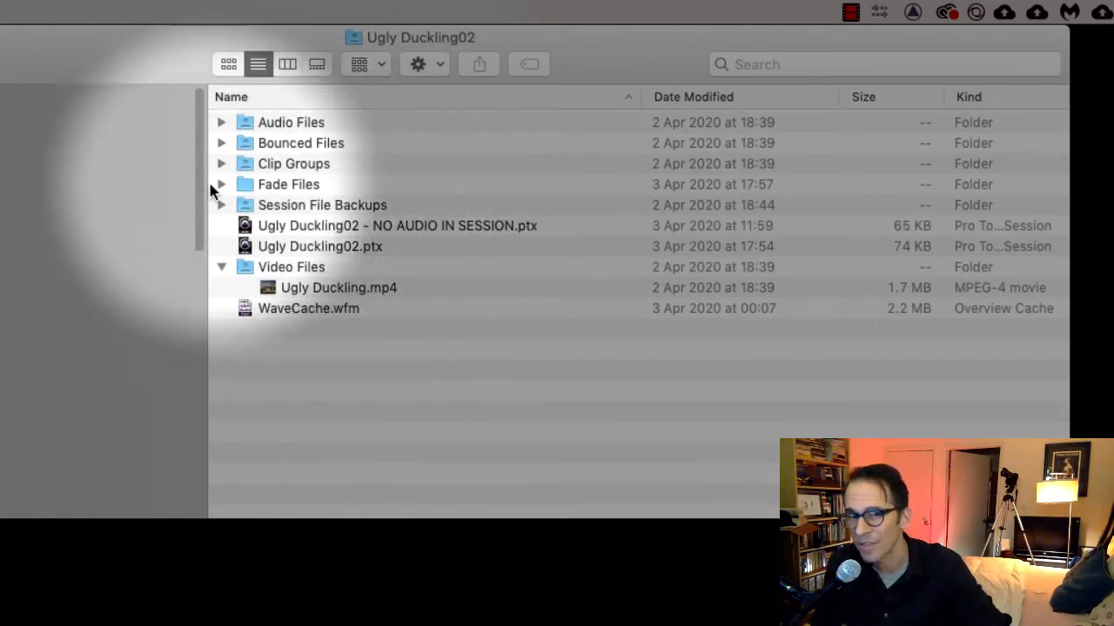
# - Expand and collapse the Audio Files and Bounced Files folders to preview their contents
pyautogui.click(227, 122)
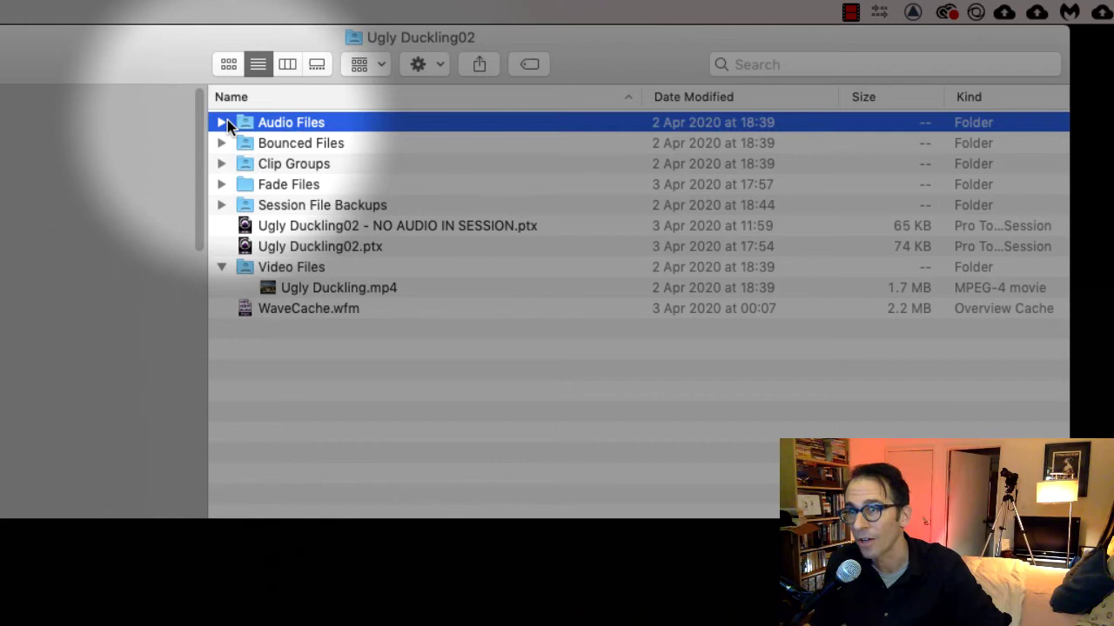
pyautogui.click(220, 123)
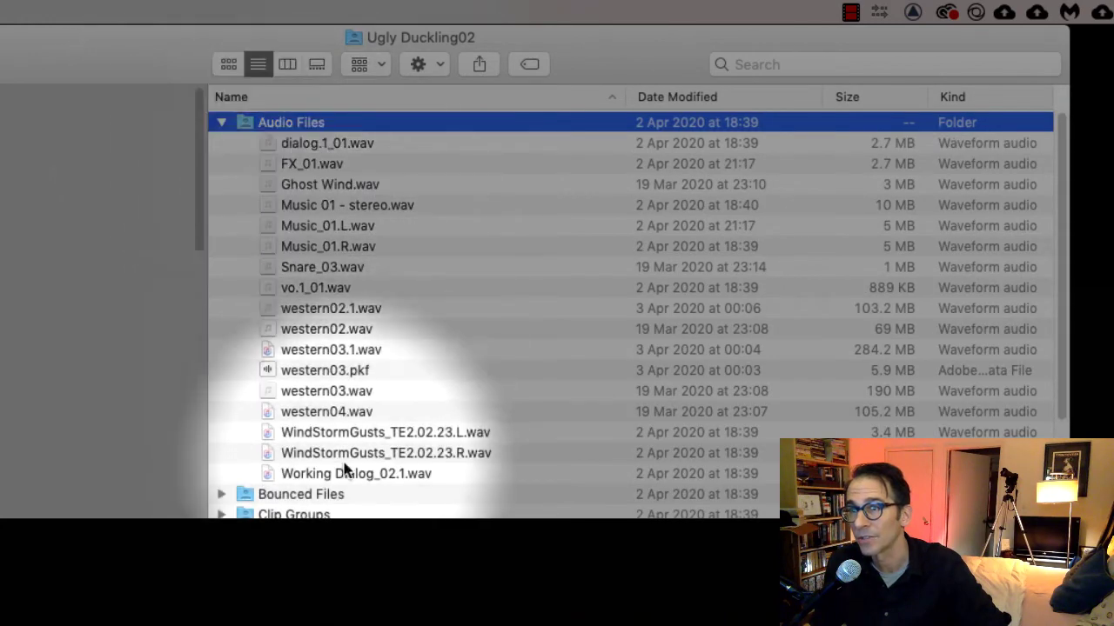
pyautogui.click(222, 122)
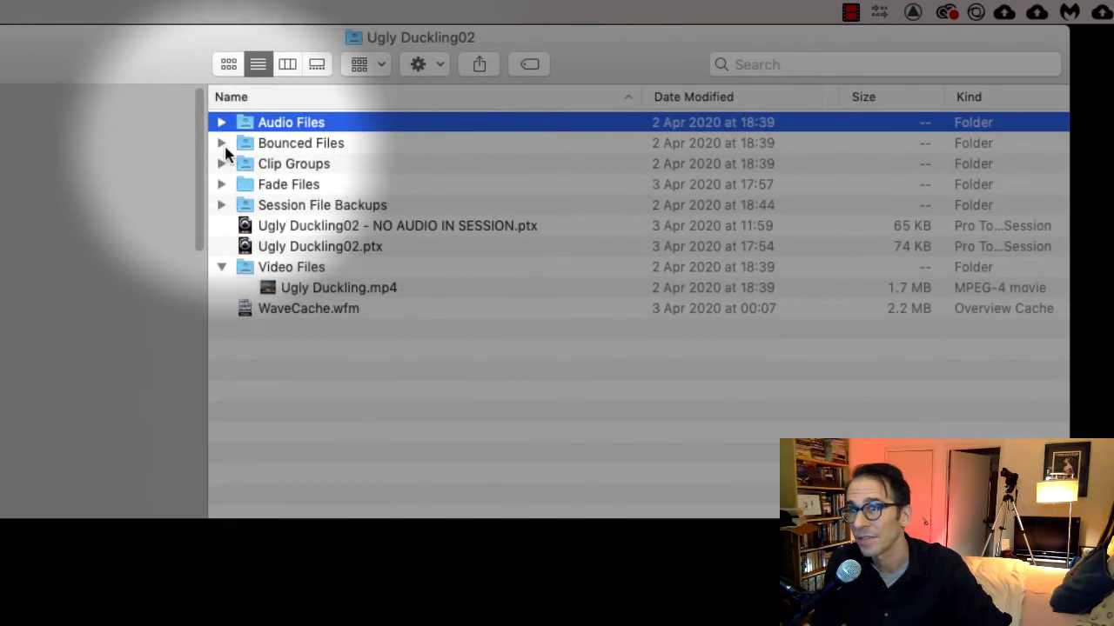
pyautogui.click(221, 145)
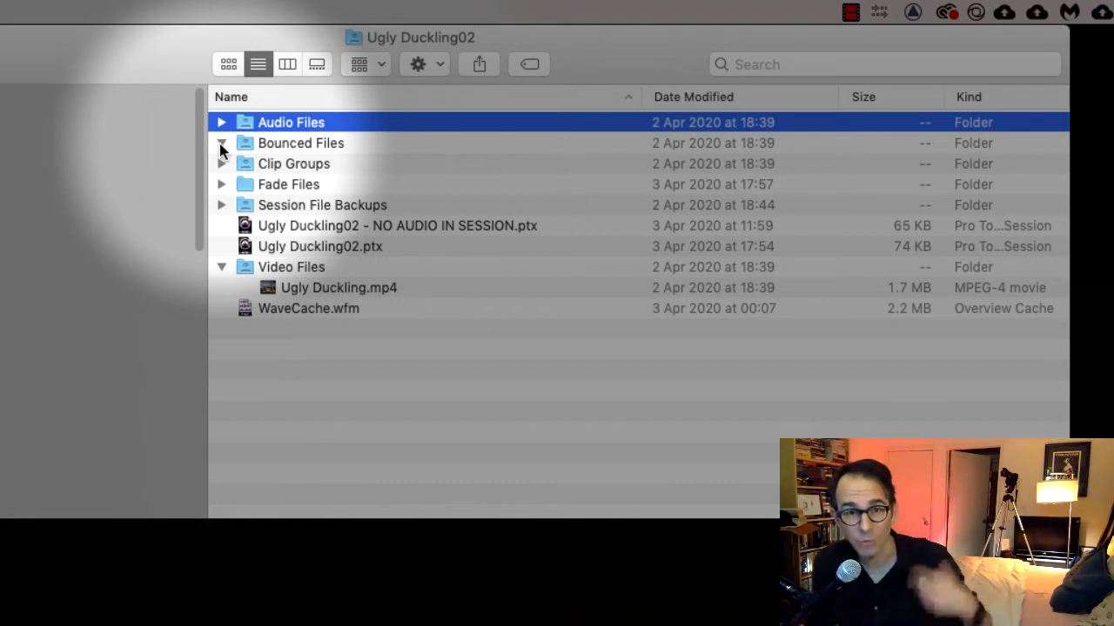
pyautogui.click(221, 144)
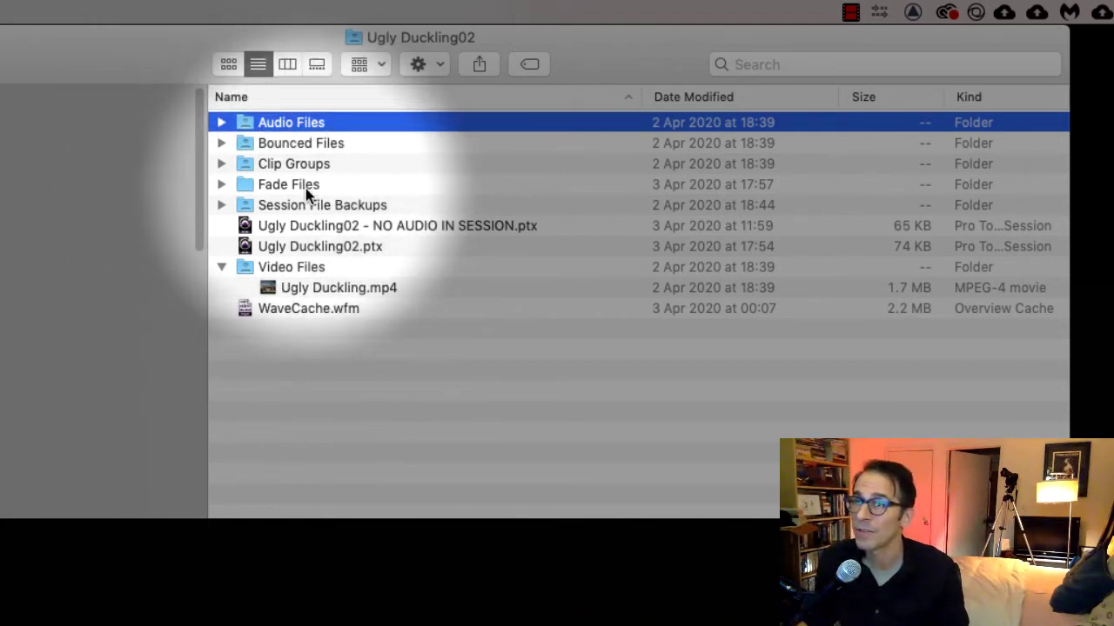
# - Compare the two session files and settle on Ugly Duckling02.ptx, not the NO AUDIO IN SESSION copy
pyautogui.click(328, 248)
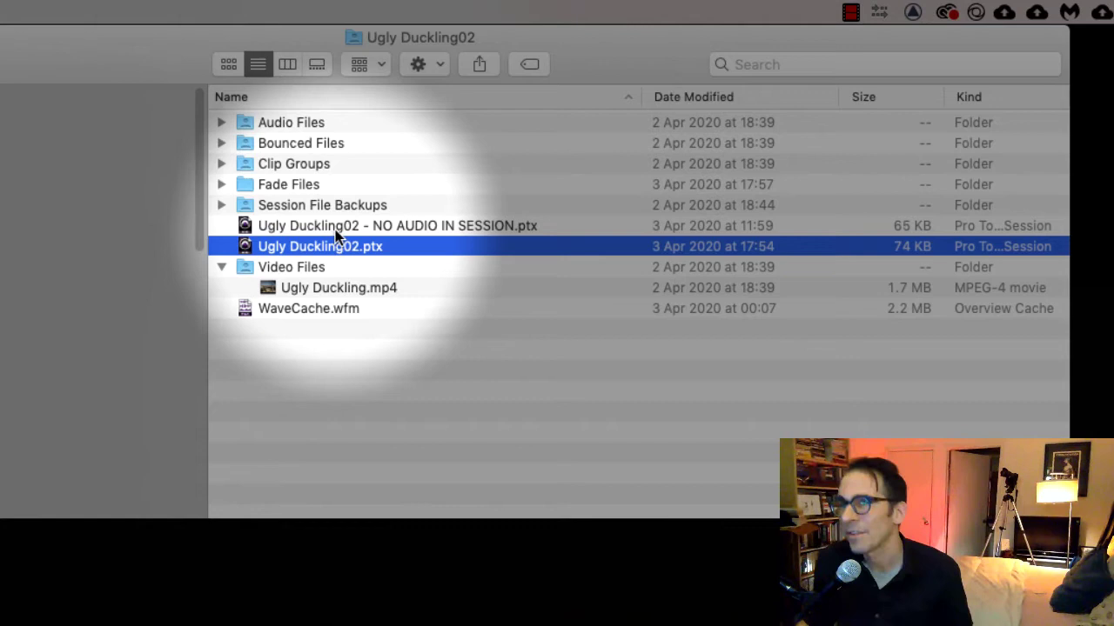
pyautogui.click(342, 225)
pyautogui.press('Down')
pyautogui.click(340, 226)
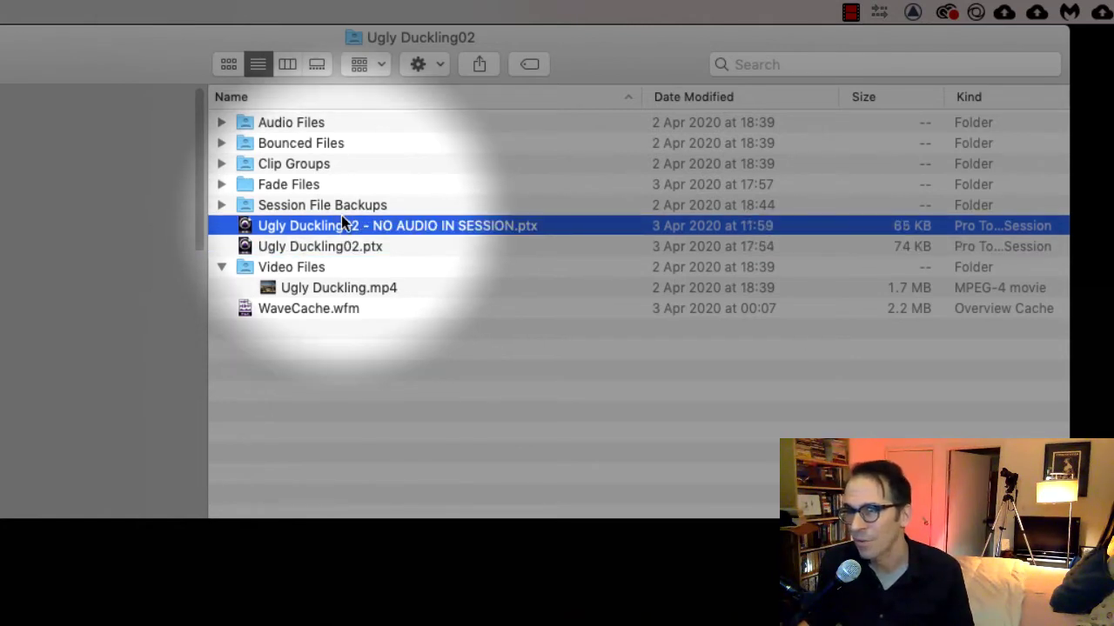
pyautogui.click(341, 248)
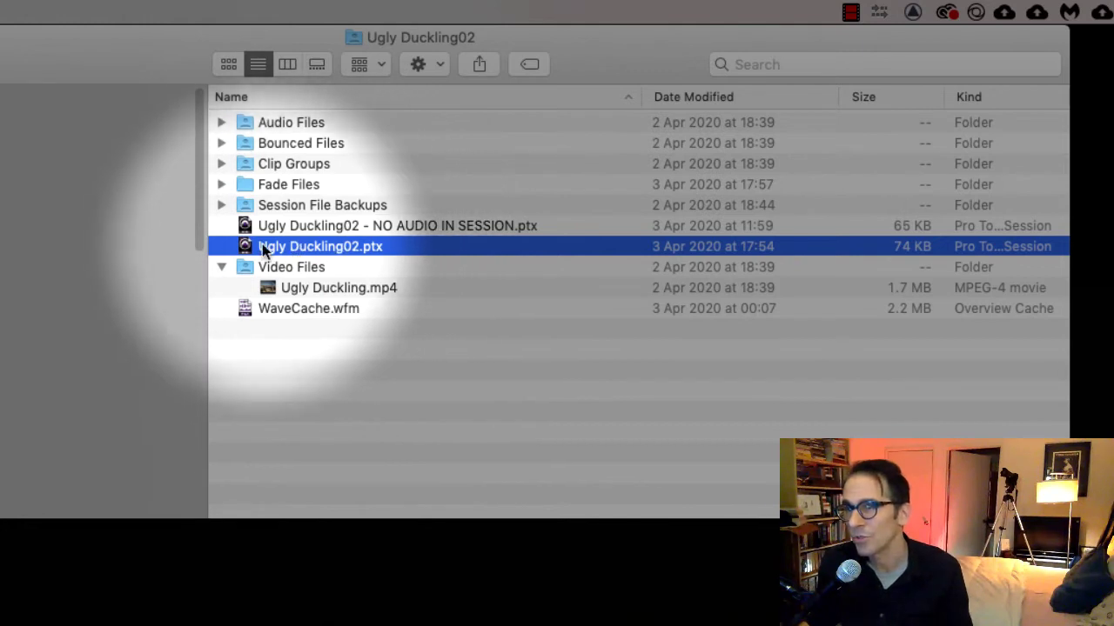
# - Open Ugly Duckling02.ptx and play back the 0:04.755–0:12.985 timeline selection
pyautogui.doubleClick(243, 249)
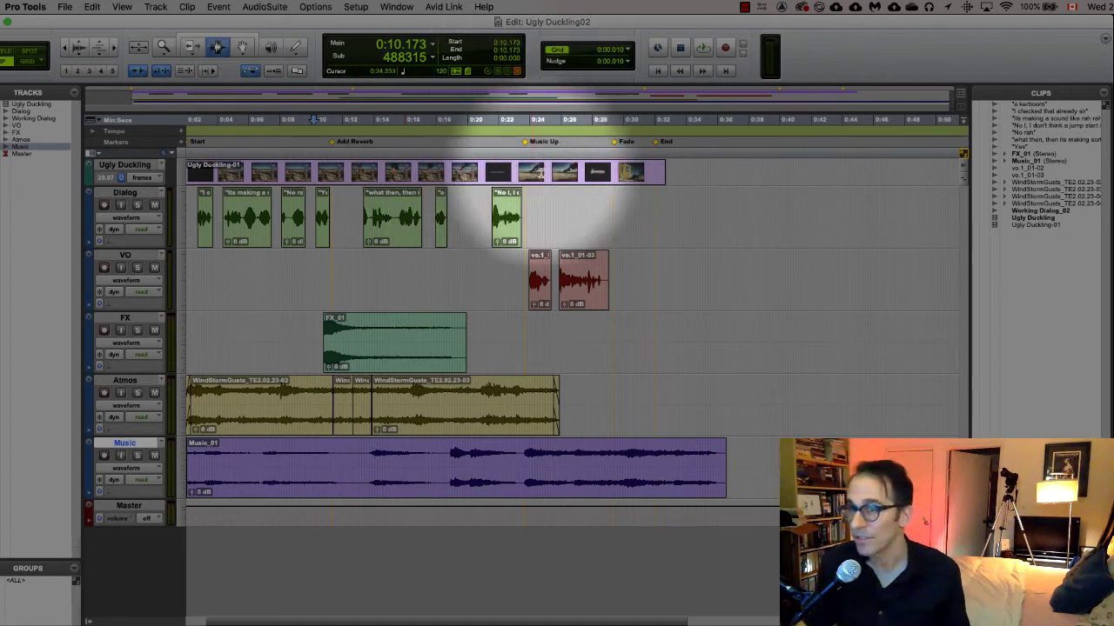
pyautogui.moveTo(243, 213); pyautogui.dragTo(413, 162)
pyautogui.press('space')
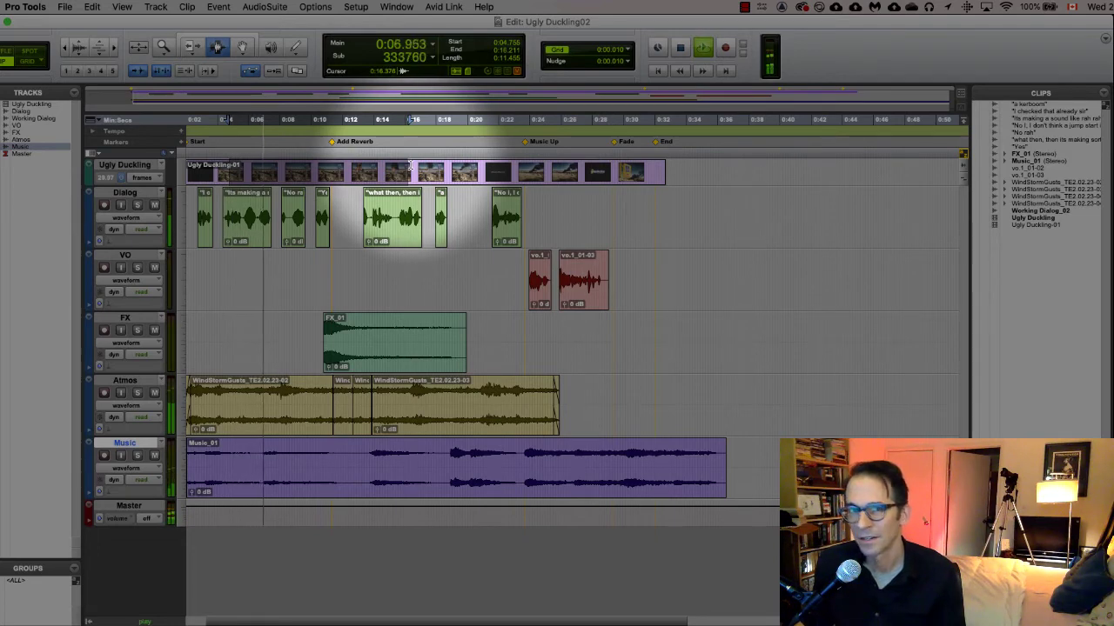
pyautogui.press('space')
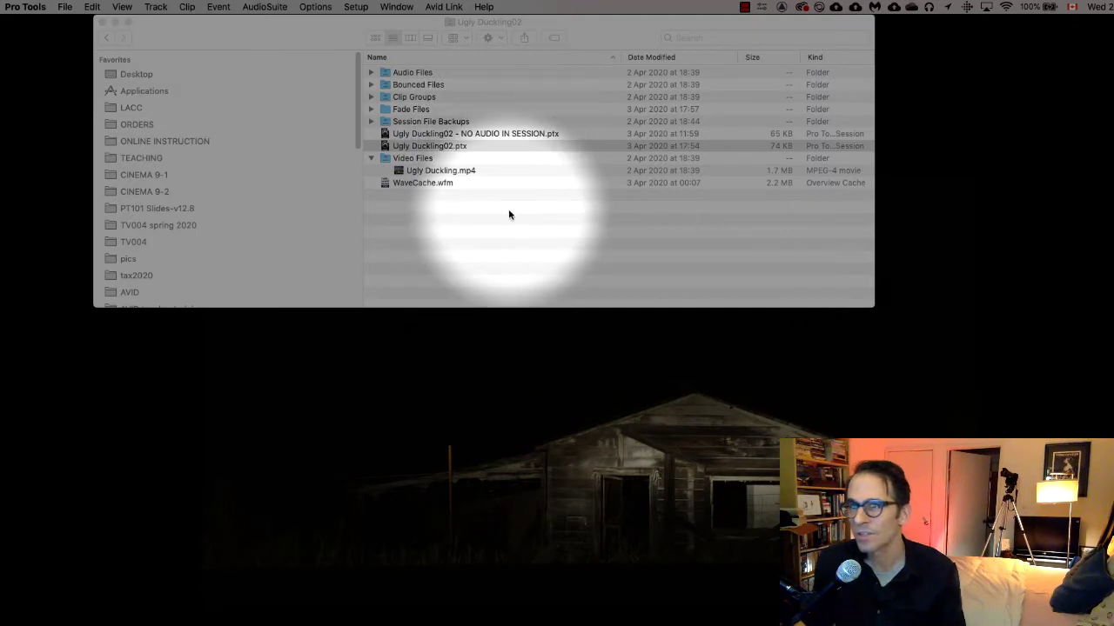
# - Close the Ugly Duckling02 session with File > Close Session, choosing Don't Save
pyautogui.click(426, 145)
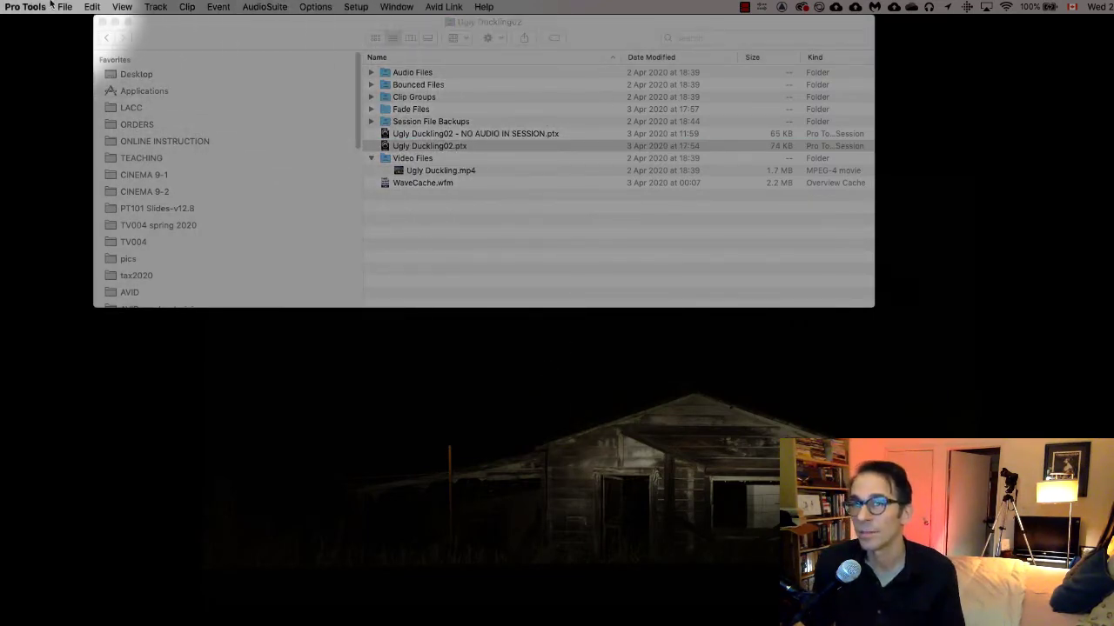
pyautogui.click(62, 7)
pyautogui.click(92, 71)
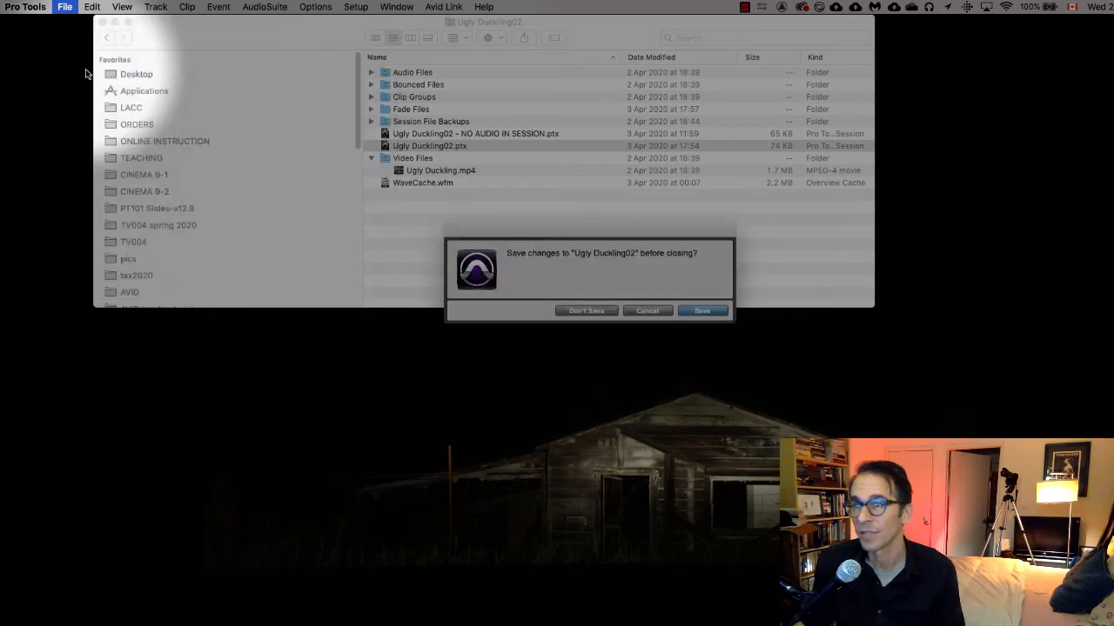
pyautogui.click(611, 312)
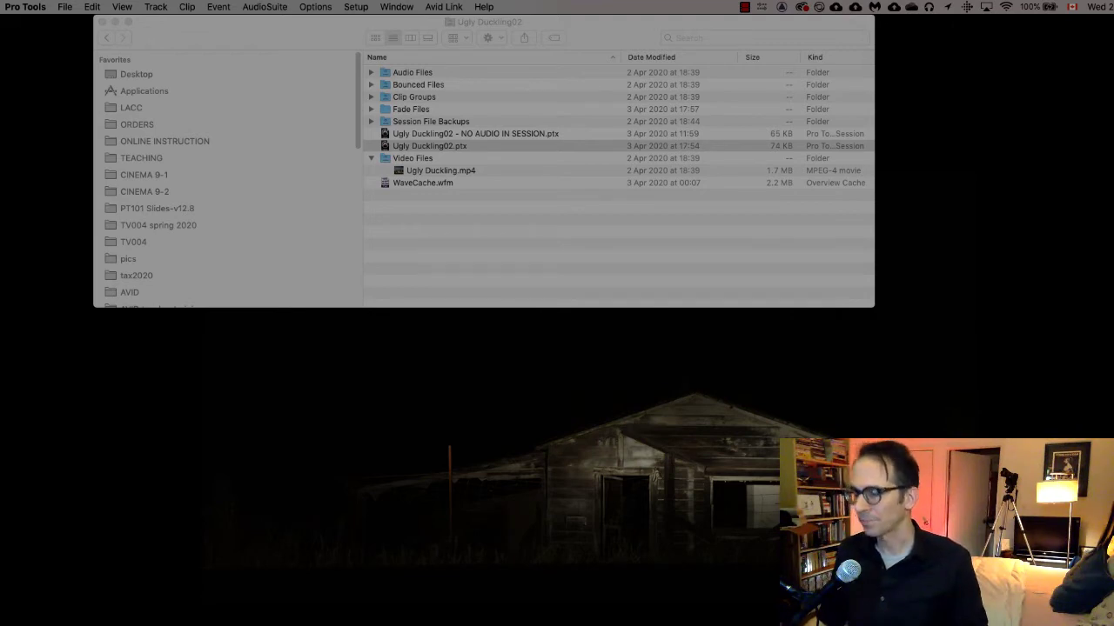
pyautogui.click(65, 7)
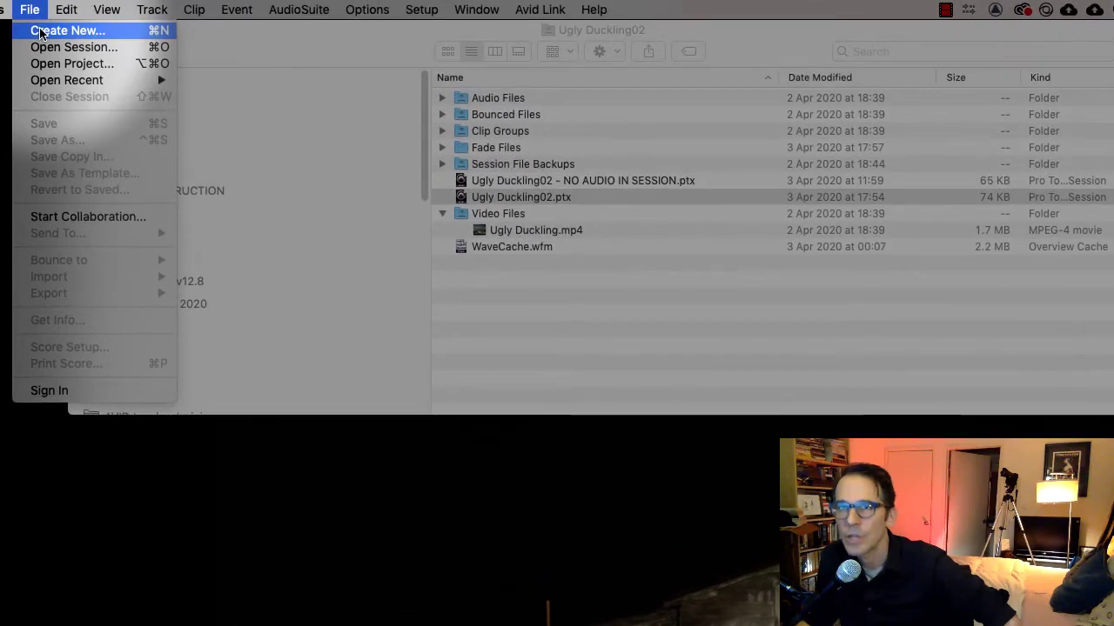
# - Open the new-session Dashboard with File > Create New and move it toward the top-left
pyautogui.click(39, 33)
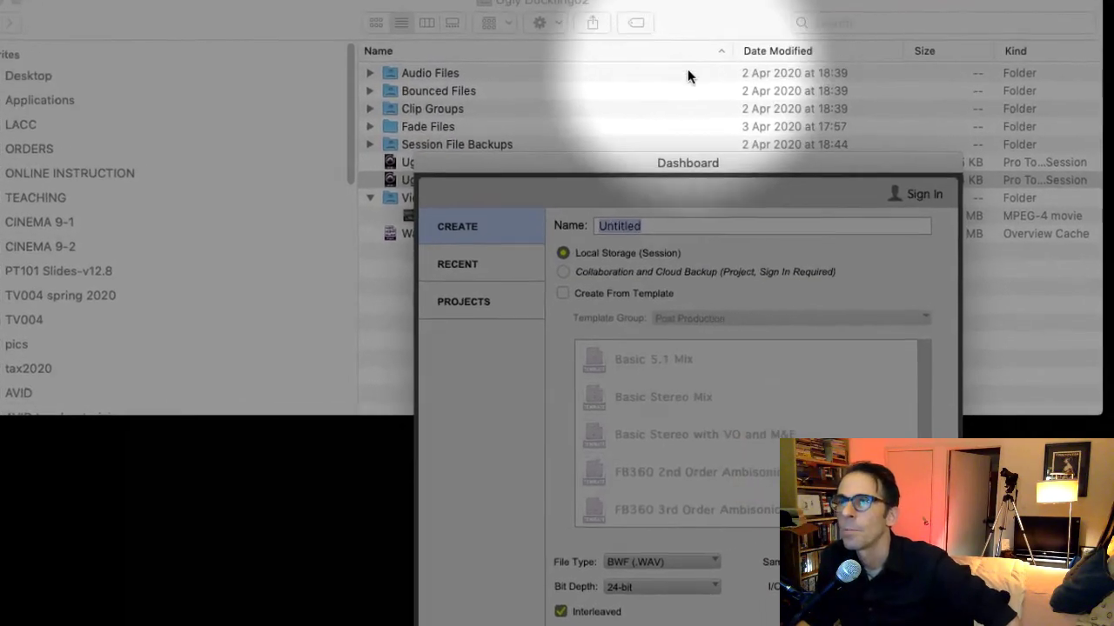
pyautogui.moveTo(652, 164); pyautogui.dragTo(449, 38)
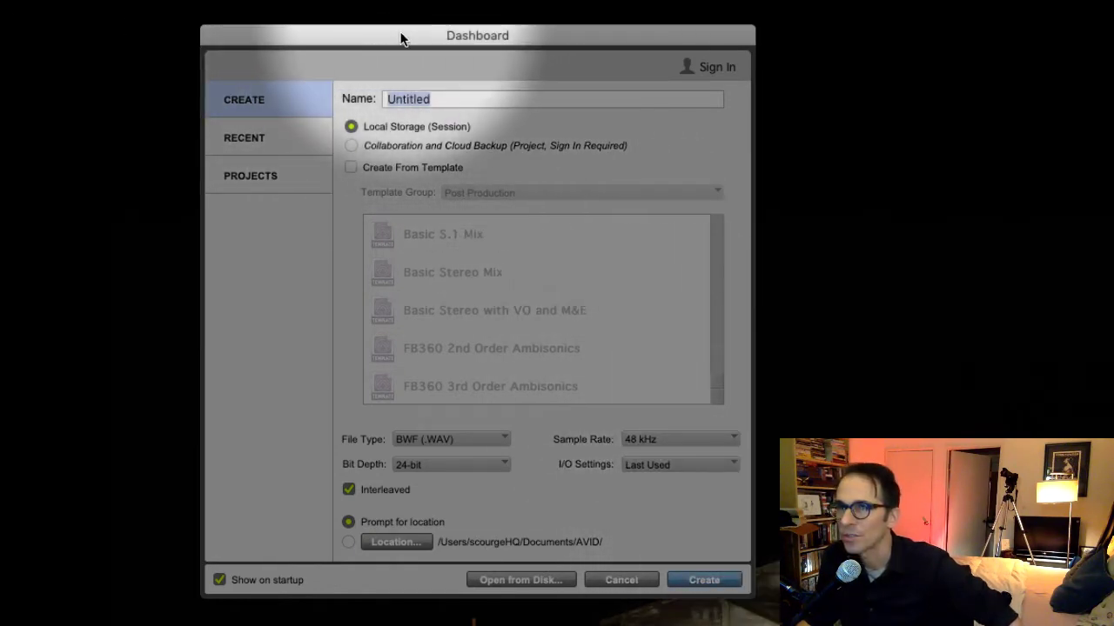
pyautogui.moveTo(402, 35)
pyautogui.mouseDown()
pyautogui.moveTo(379, 75)
pyautogui.moveTo(402, 20)
pyautogui.moveTo(415, 29)
pyautogui.mouseUp()
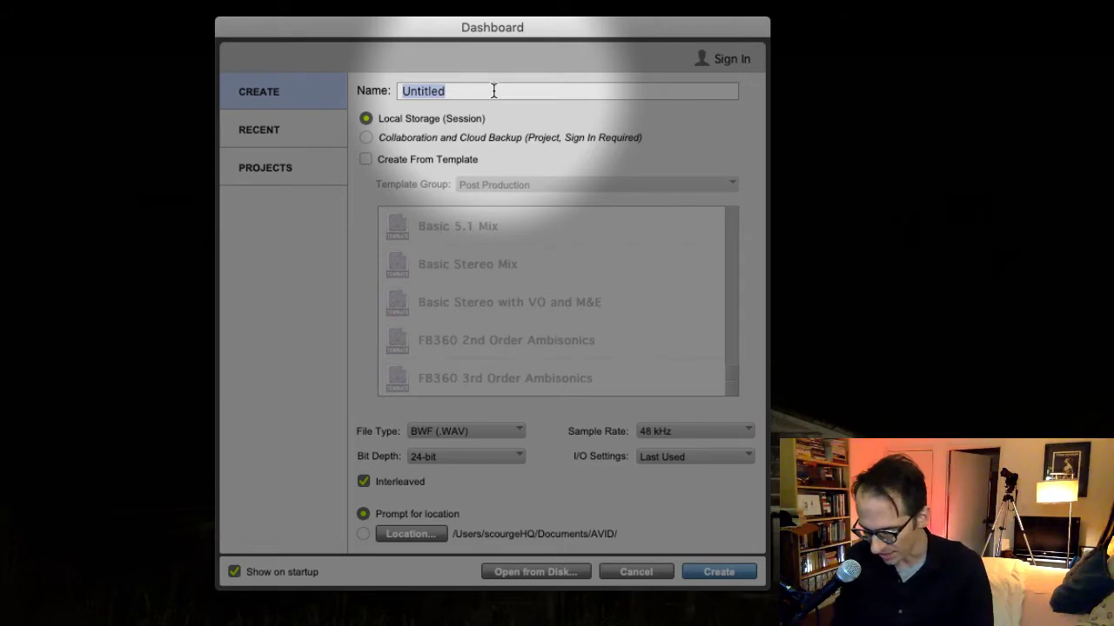
# - Type 'Ugly Ducking06' over Untitled in the Dashboard's Name field
pyautogui.write('Ugly Duc')
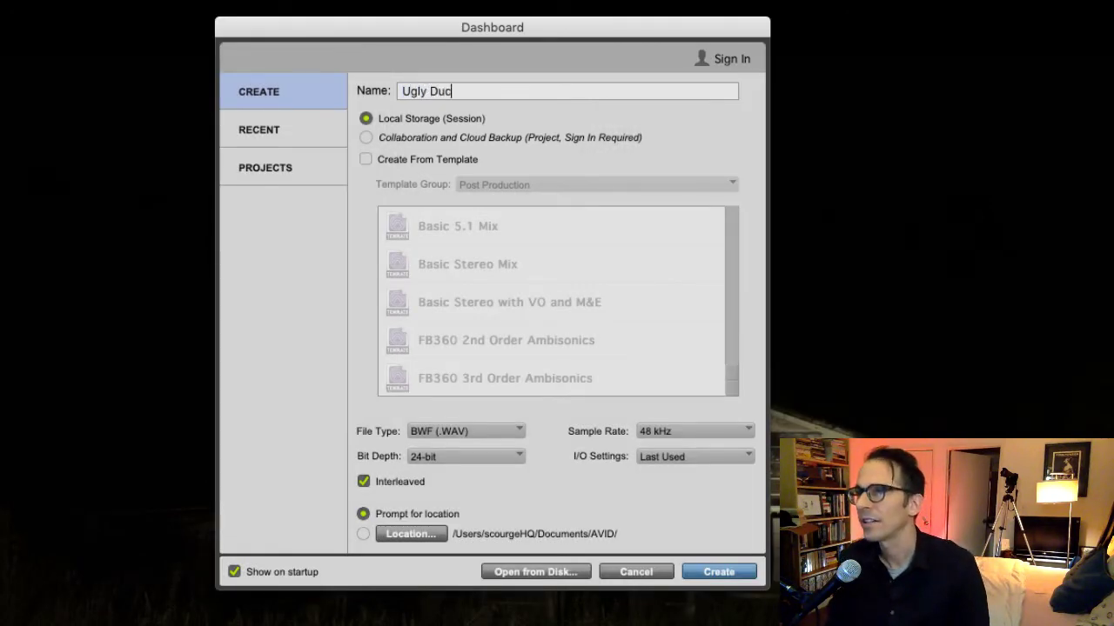
pyautogui.write('king')
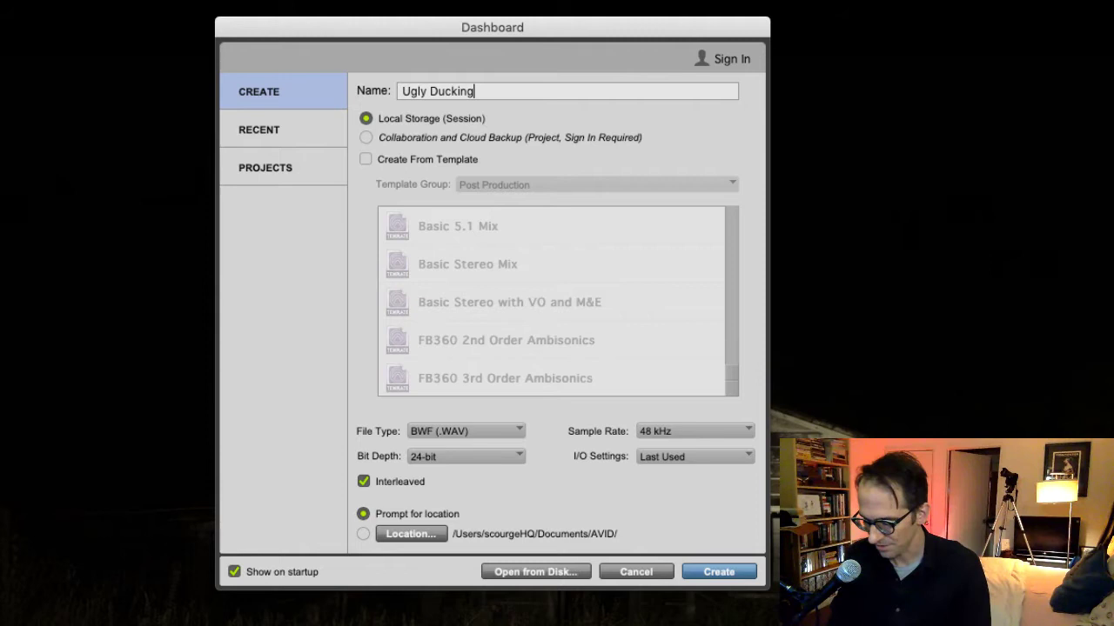
pyautogui.write('06')
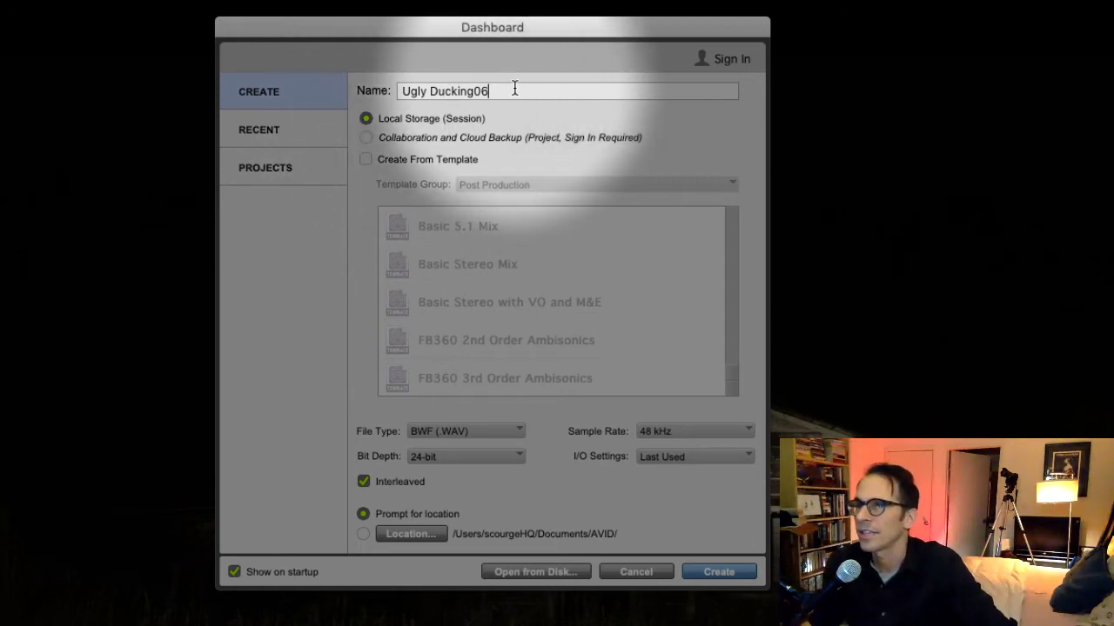
# - Try Cloud Backup then return to Local Storage, and browse templates like Basic Stereo with VO and M&E
pyautogui.click(365, 138)
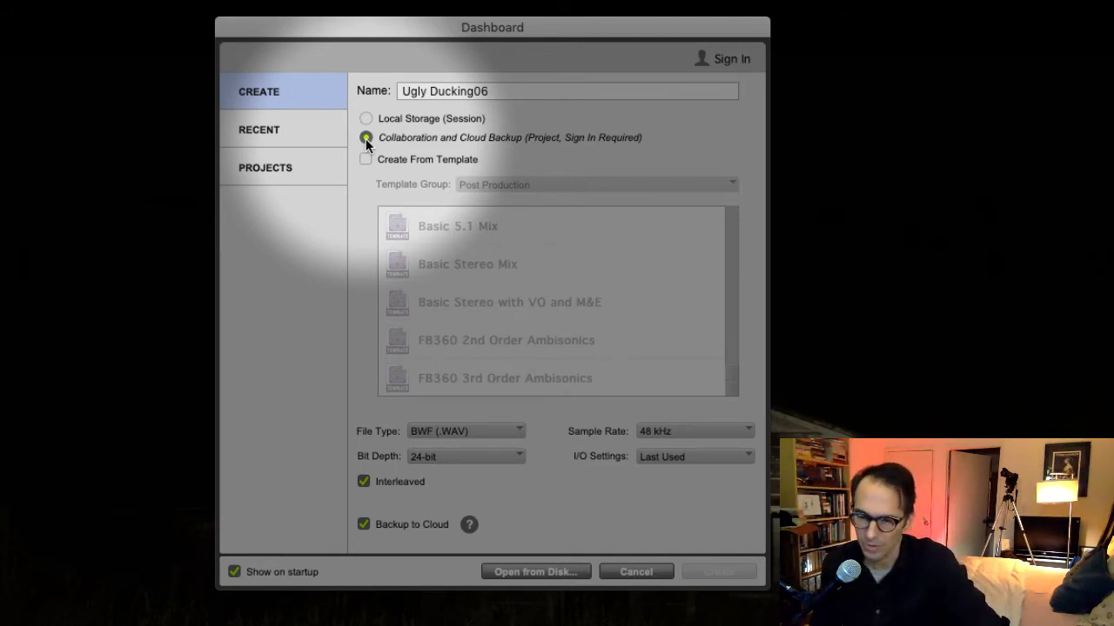
pyautogui.click(366, 119)
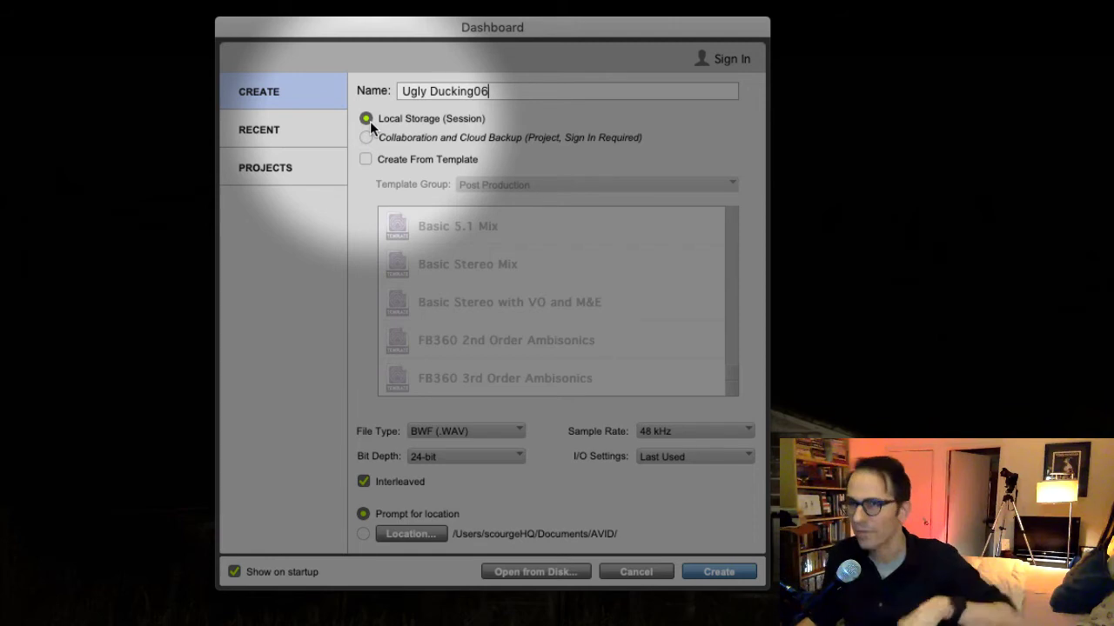
pyautogui.click(365, 161)
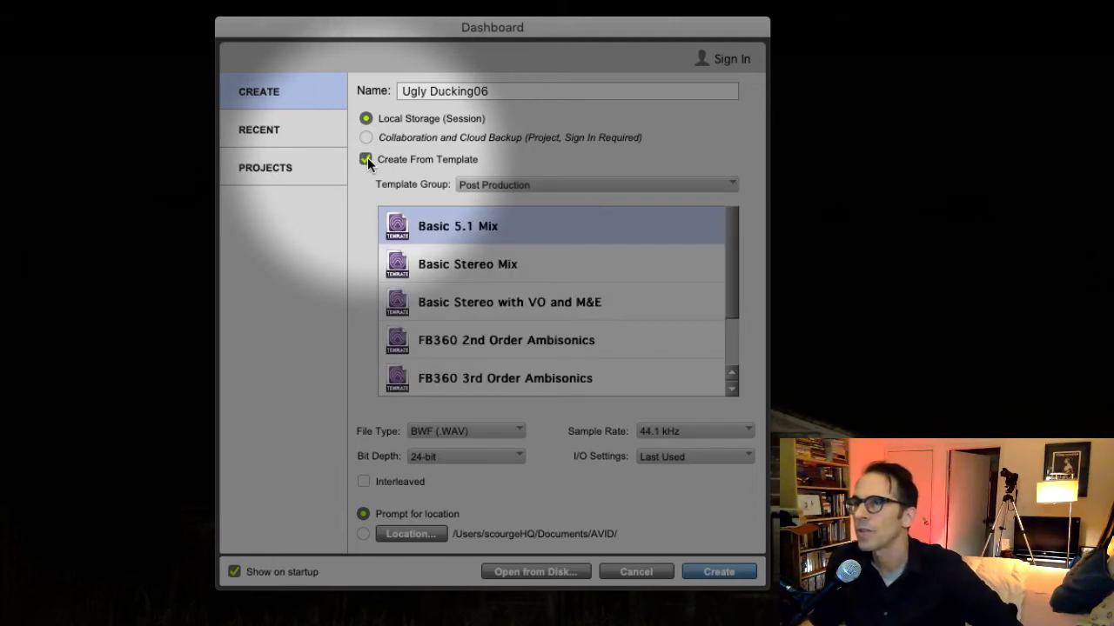
pyautogui.click(505, 263)
pyautogui.click(508, 235)
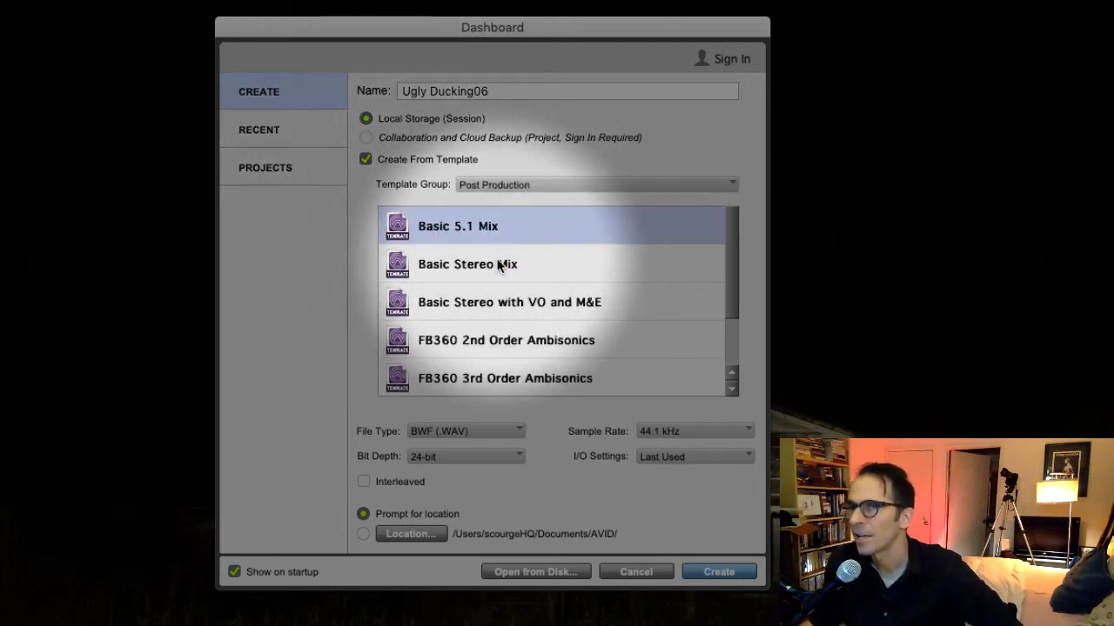
pyautogui.click(500, 266)
pyautogui.click(505, 294)
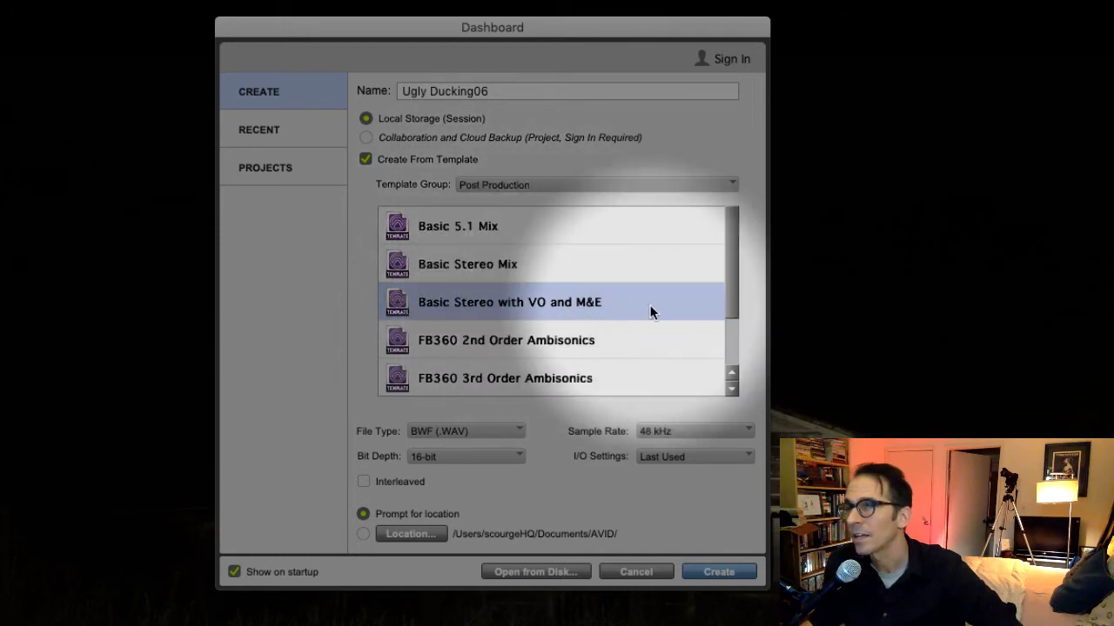
pyautogui.scroll(-2, 732, 302)
pyautogui.scroll(2, 729, 275)
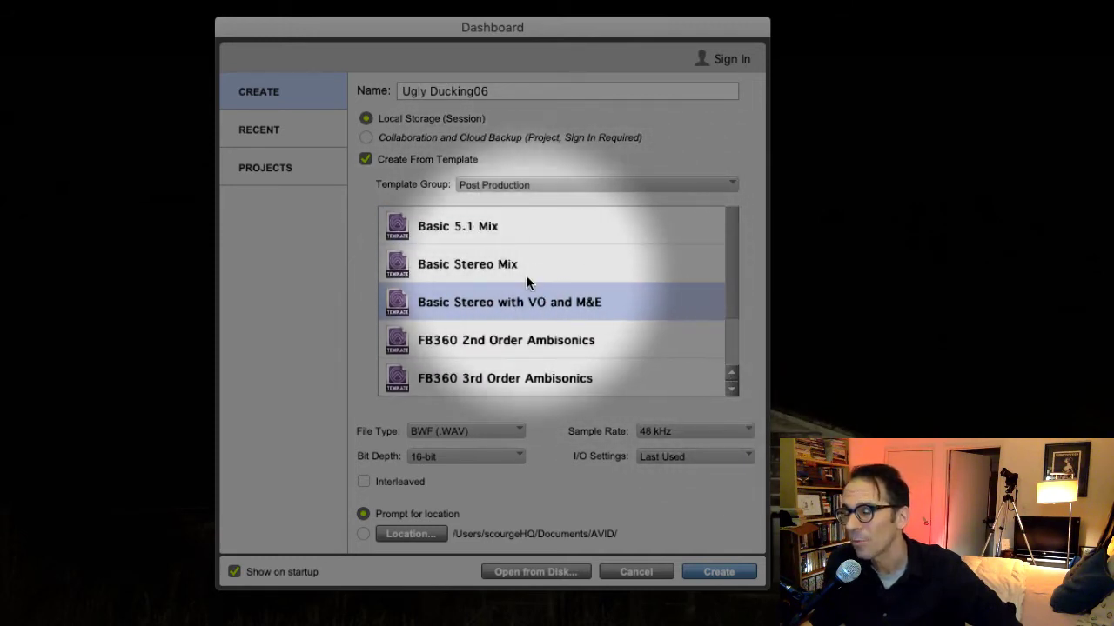
# - Turn off Create From Template, keep BWF (.WAV) file type, and set bit depth to 24-bit
pyautogui.click(365, 159)
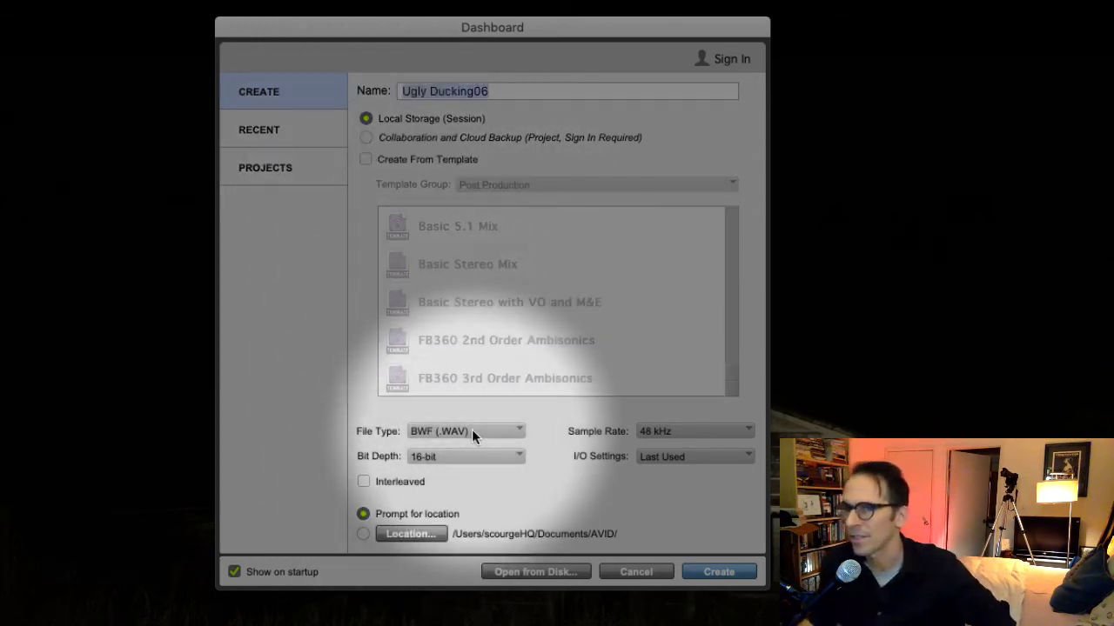
pyautogui.click(486, 432)
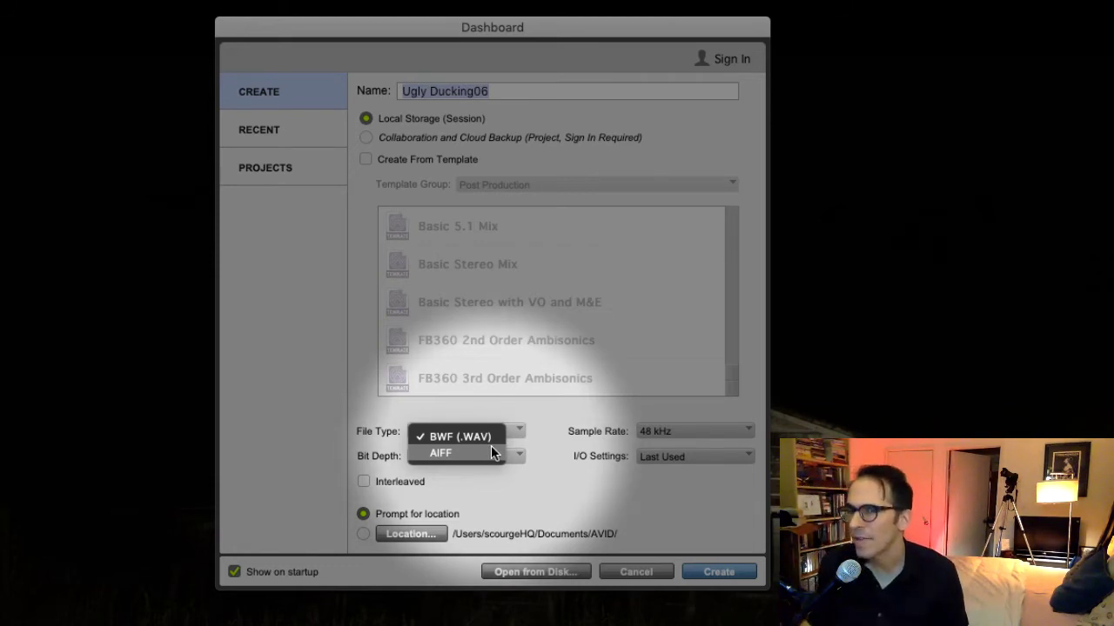
pyautogui.click(480, 439)
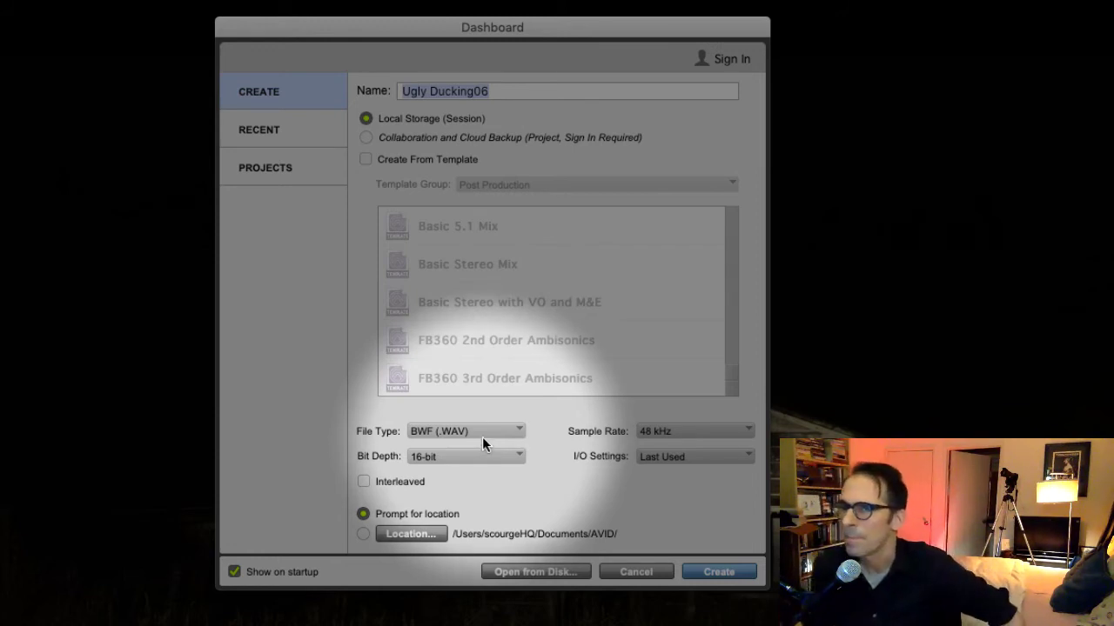
pyautogui.click(494, 459)
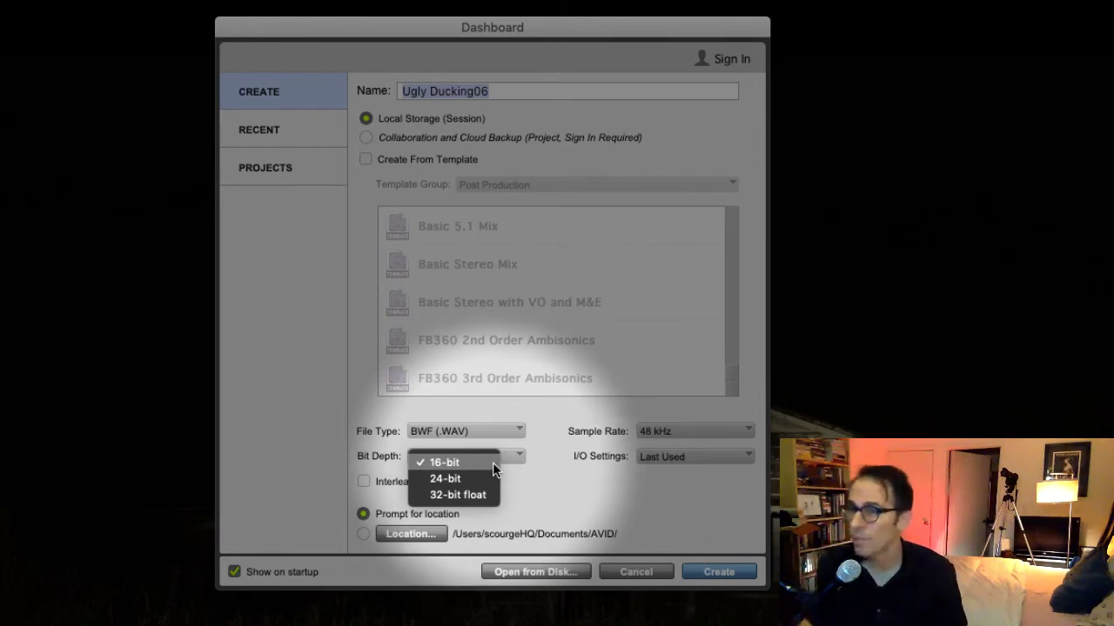
pyautogui.click(489, 479)
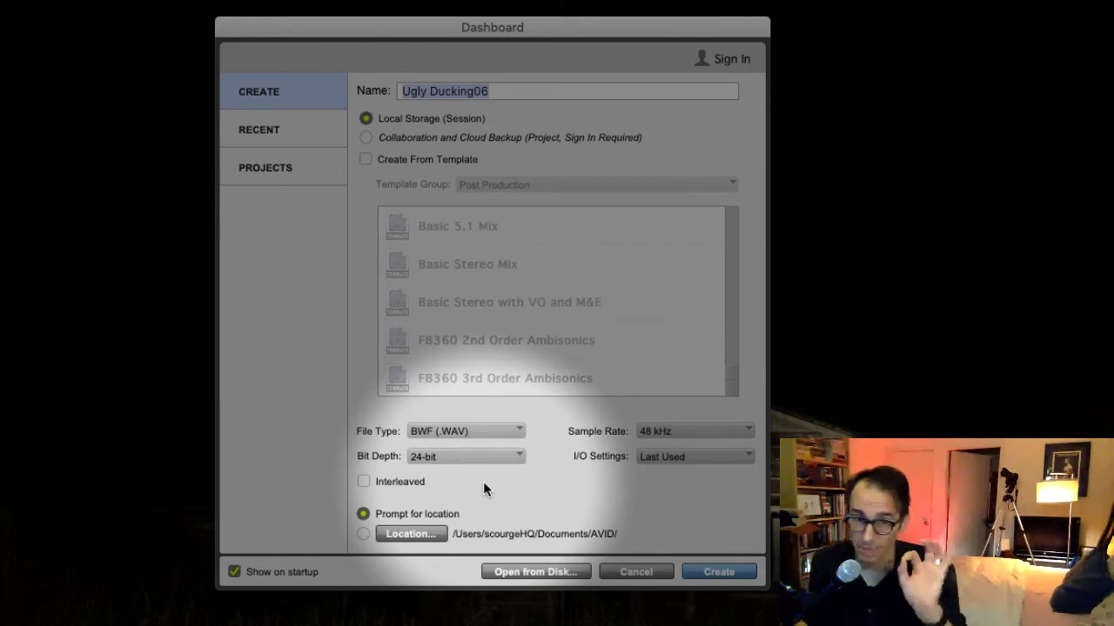
pyautogui.click(713, 432)
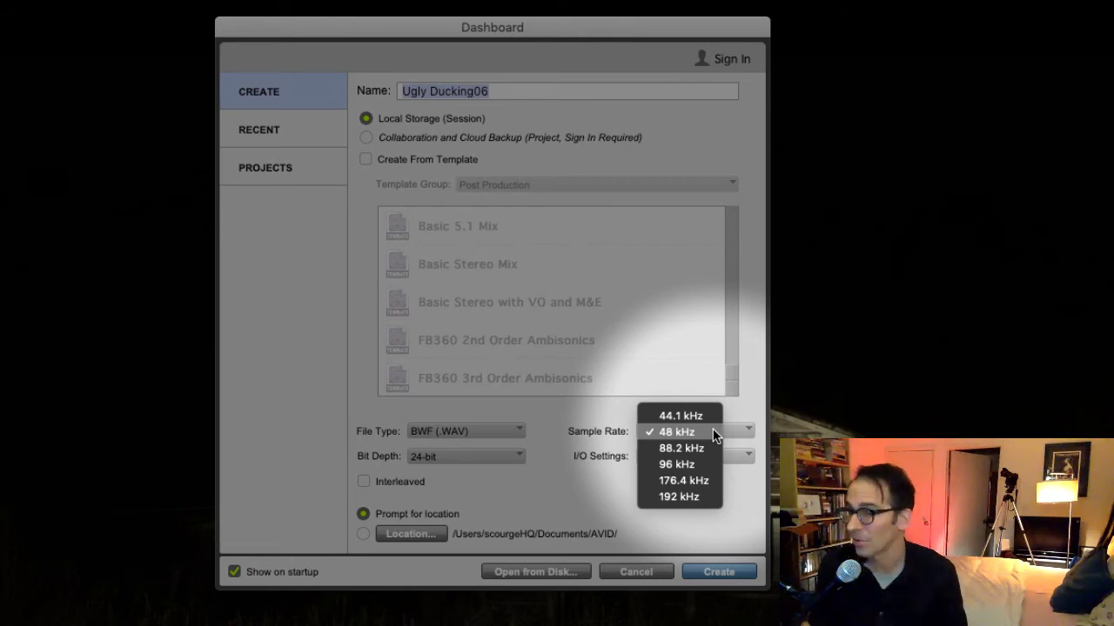
# - Keep 48 kHz sample rate and Last Used I/O settings, and switch Interleaved off
pyautogui.click(707, 432)
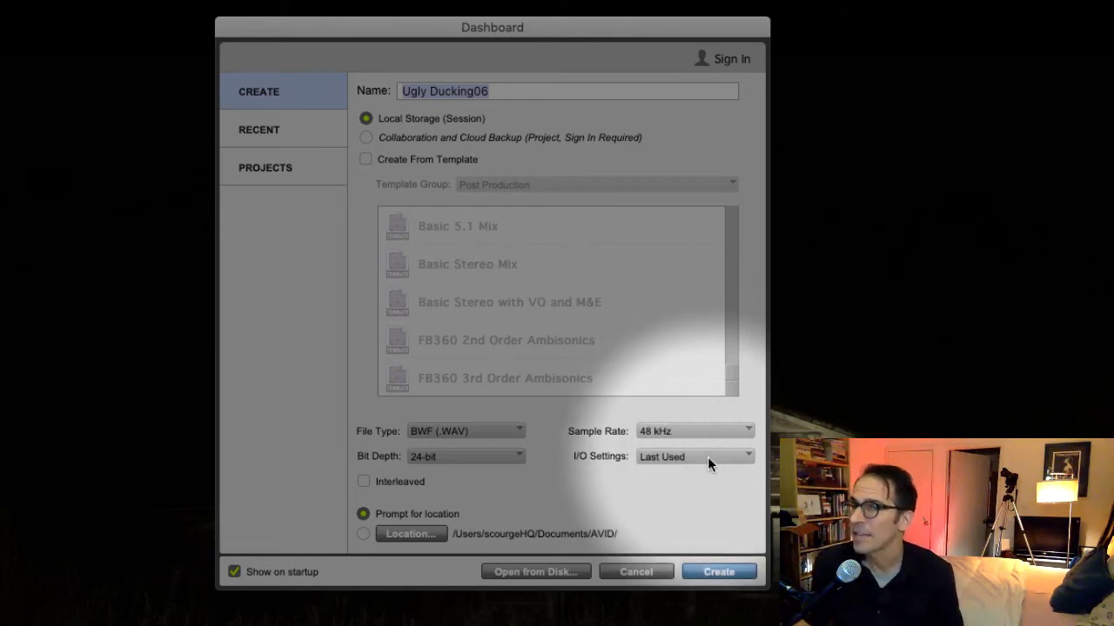
pyautogui.click(706, 458)
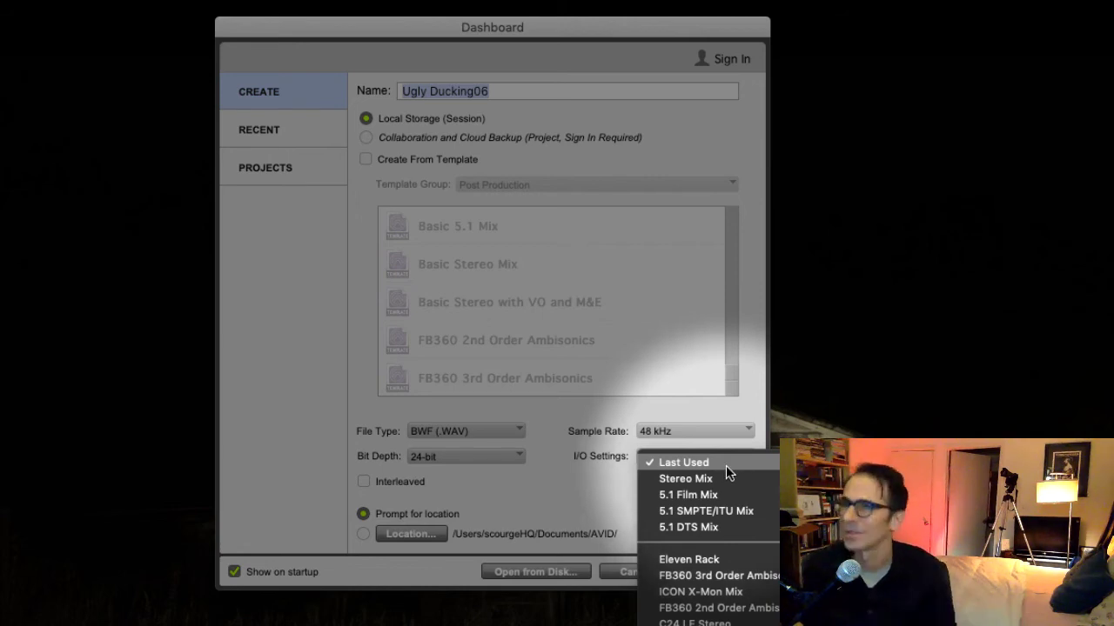
pyautogui.click(725, 465)
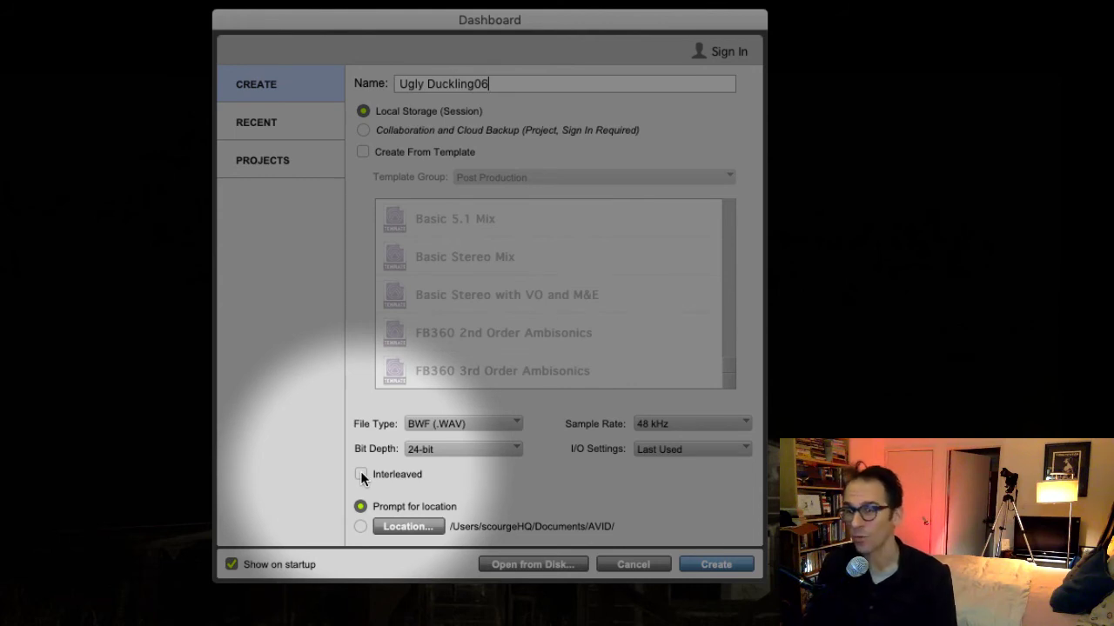
pyautogui.click(361, 474)
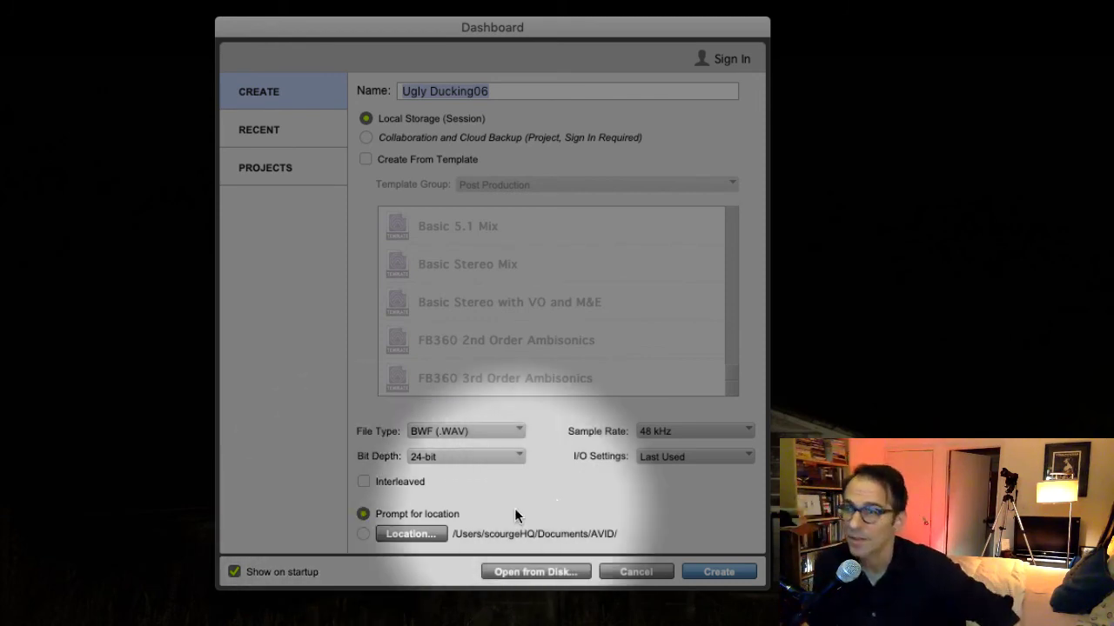
# - Create the Ugly Ducking06 session and pick the cinema009 drive as its save location
pyautogui.click(703, 572)
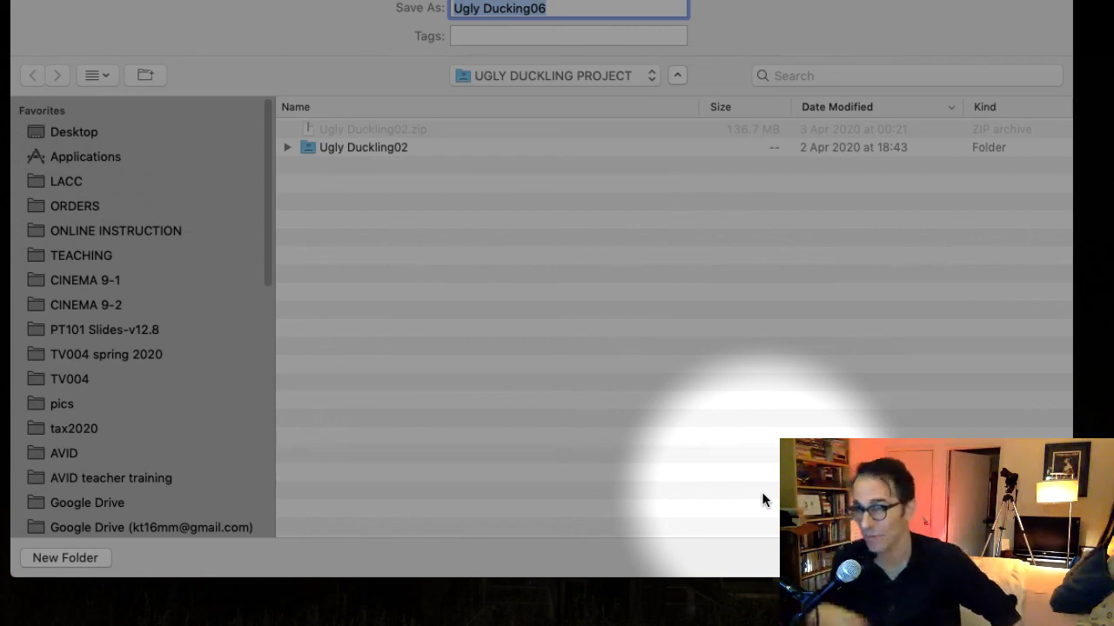
pyautogui.click(585, 73)
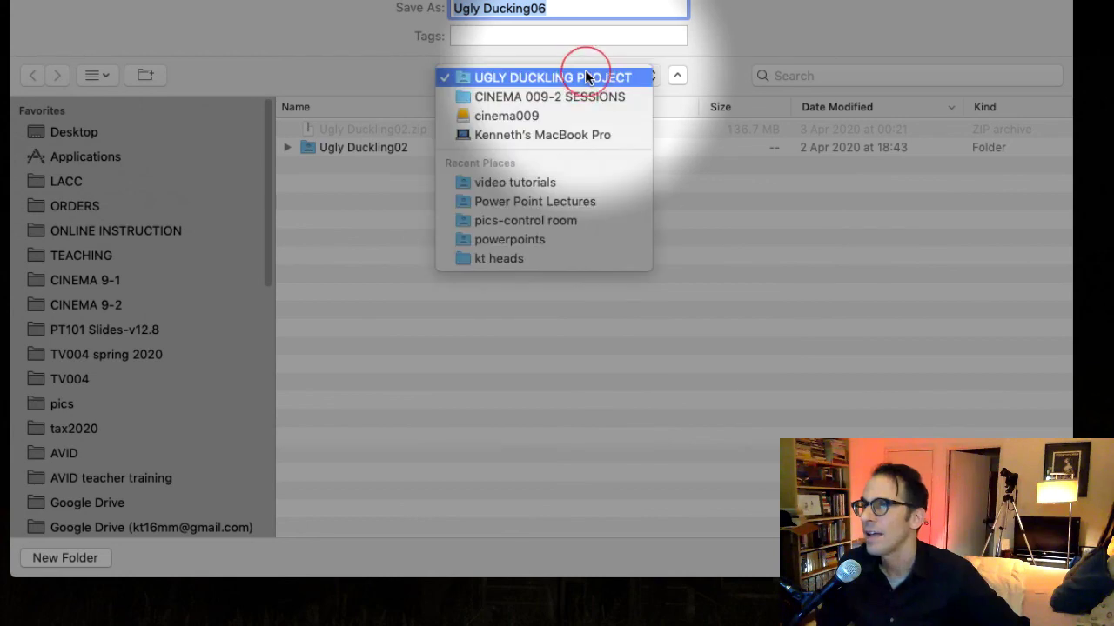
pyautogui.click(587, 122)
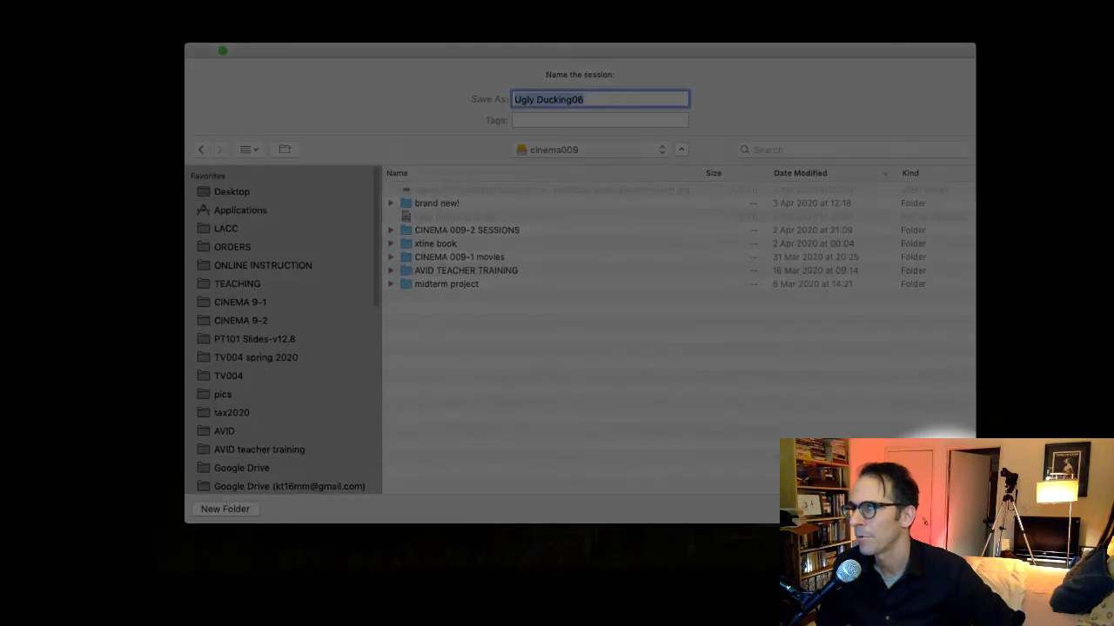
# - Confirm the save so the empty Ugly Ducking06 session opens in the Edit window
pyautogui.press('Return')
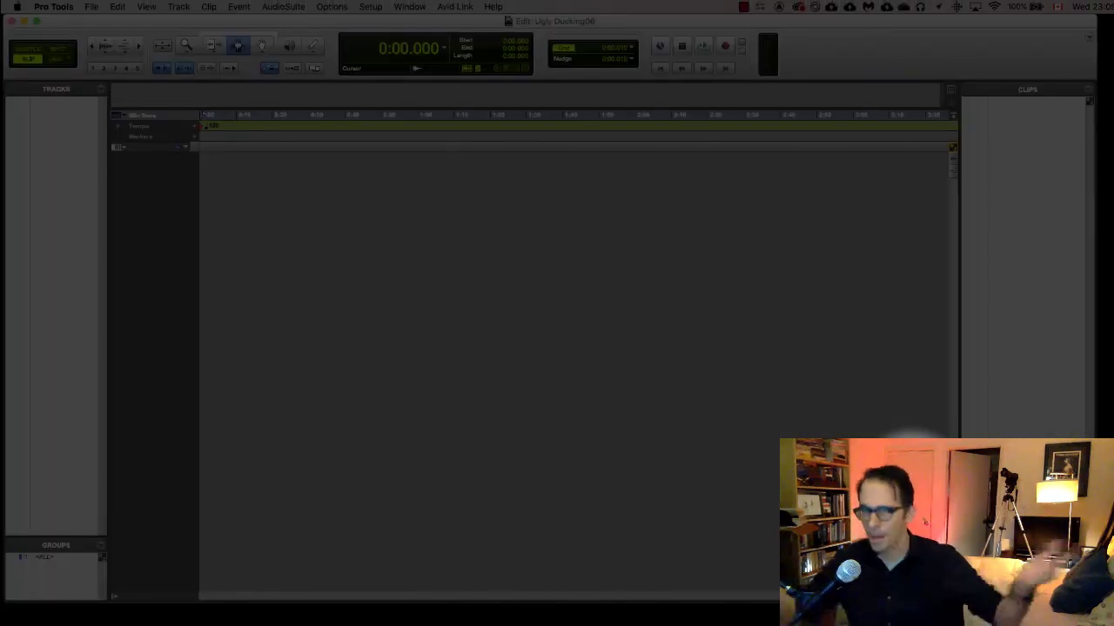